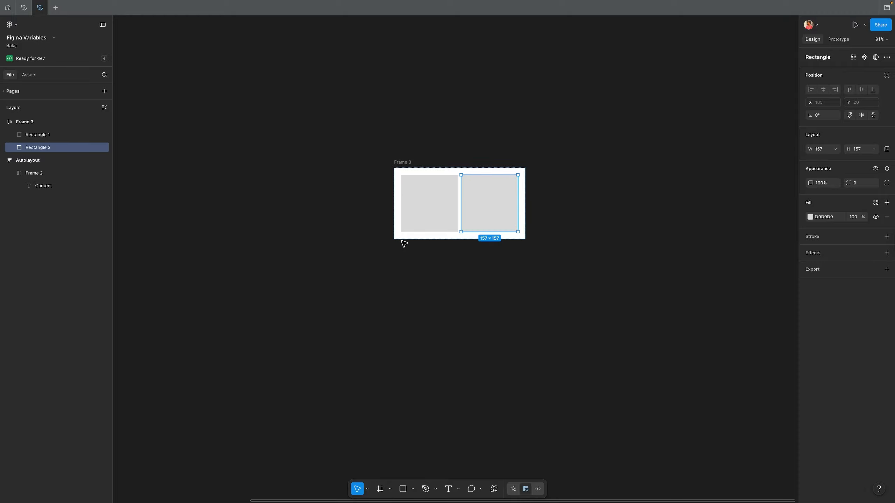
- Try the vertical auto layout flow on Frame 3, and return it to horizontal
{"action": "left_click", "coordinate": [462, 300]}
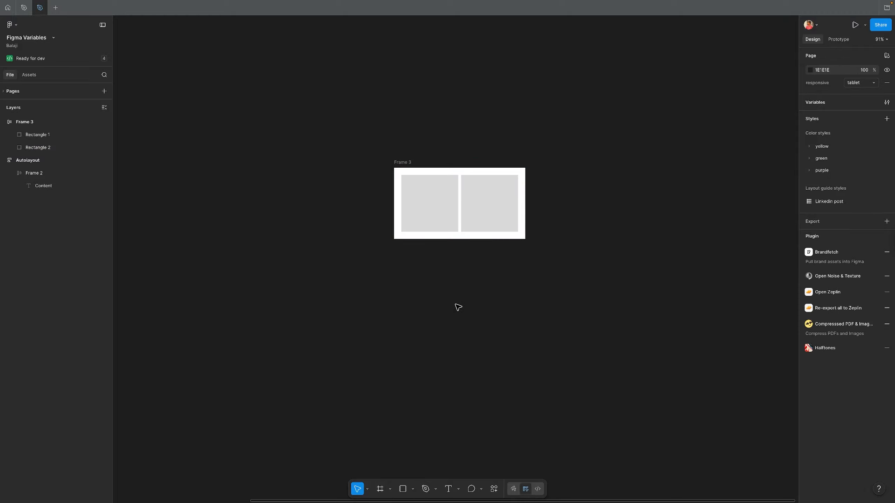
{"action": "left_click", "coordinate": [402, 164]}
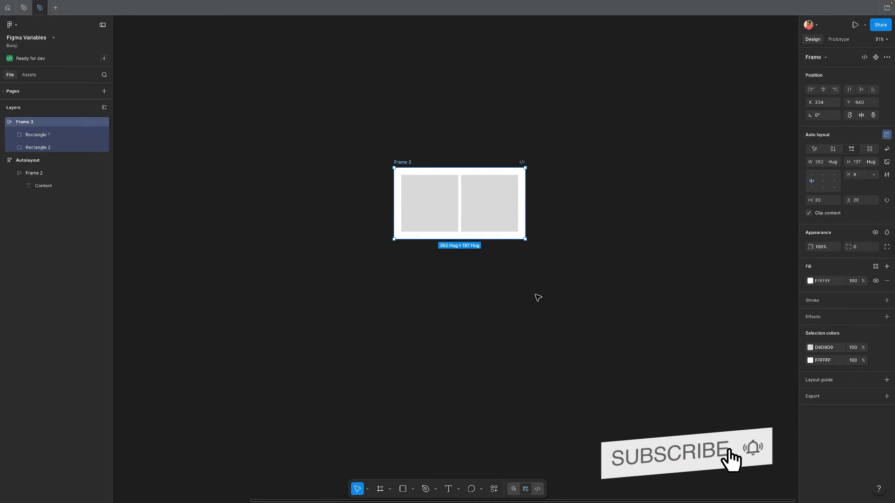
{"action": "left_click", "coordinate": [833, 150]}
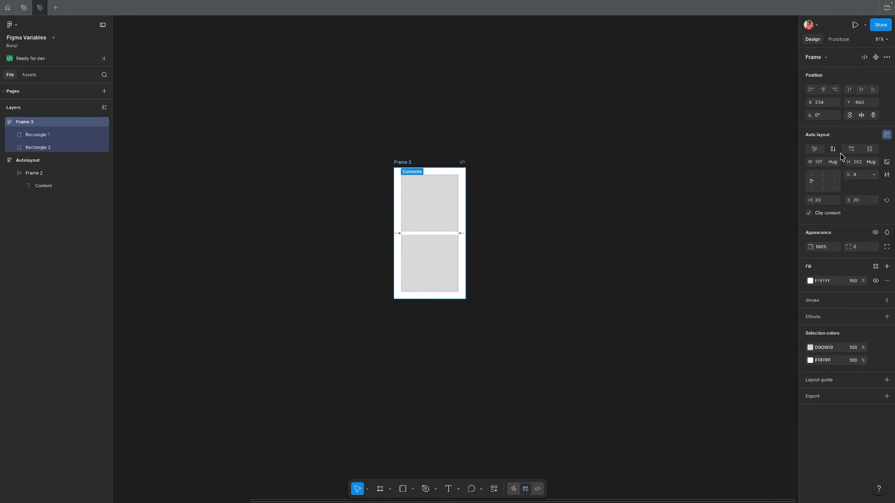
{"action": "left_click", "coordinate": [852, 150]}
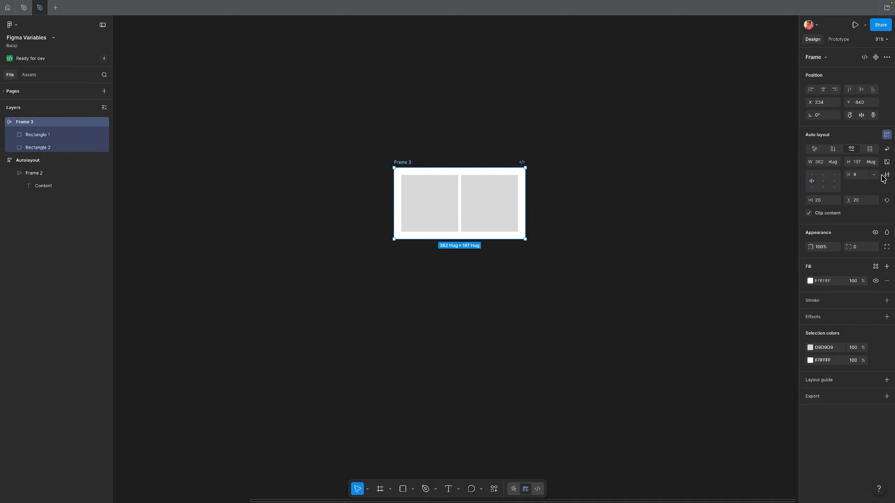
- Set the horizontal gap between the two rectangles in Frame 3 to 20
{"action": "left_click", "coordinate": [858, 177]}
{"action": "key", "text": "Return"}
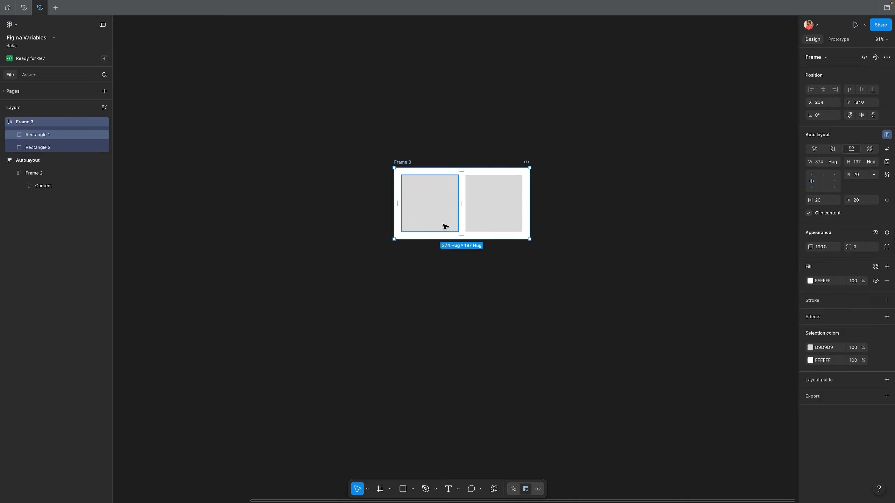
{"action": "left_click", "coordinate": [397, 318]}
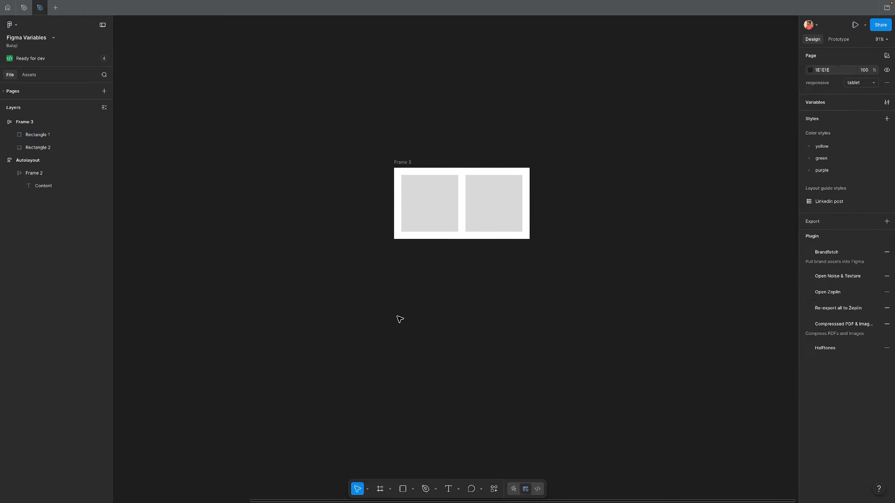
- Widen Frame 3 to about 884, leaving empty space beside the rectangles, and shift the frame left on the canvas
{"action": "left_click", "coordinate": [511, 220]}
{"action": "left_click", "coordinate": [392, 160]}
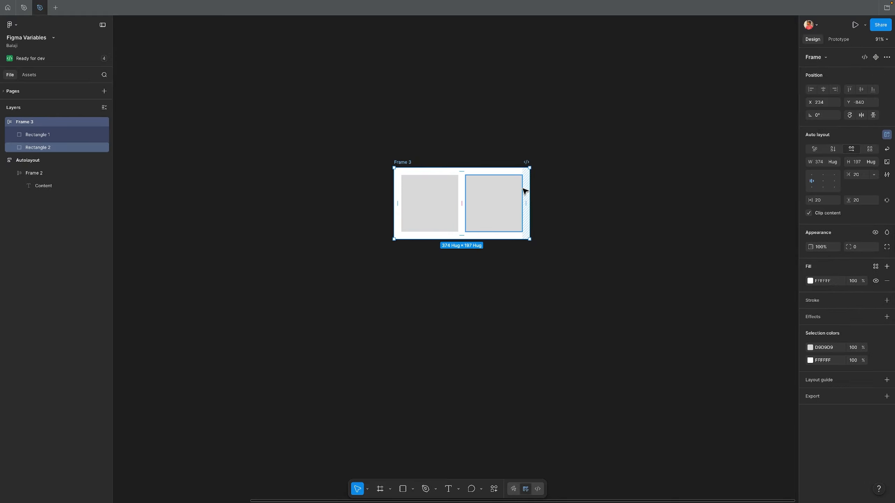
{"action": "left_click_drag", "start_coordinate": [530, 187], "coordinate": [715, 185]}
{"action": "left_click_drag", "start_coordinate": [409, 166], "coordinate": [268, 168]}
{"action": "left_click", "coordinate": [294, 230]}
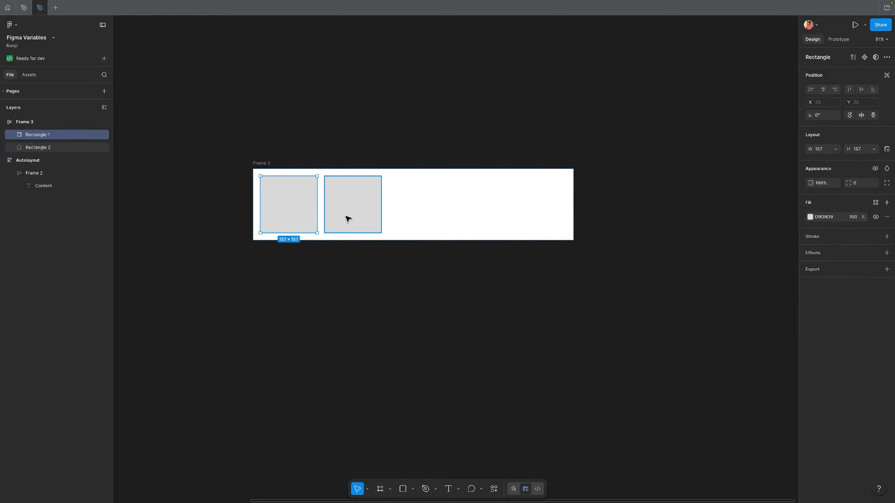
{"action": "left_click", "coordinate": [358, 314]}
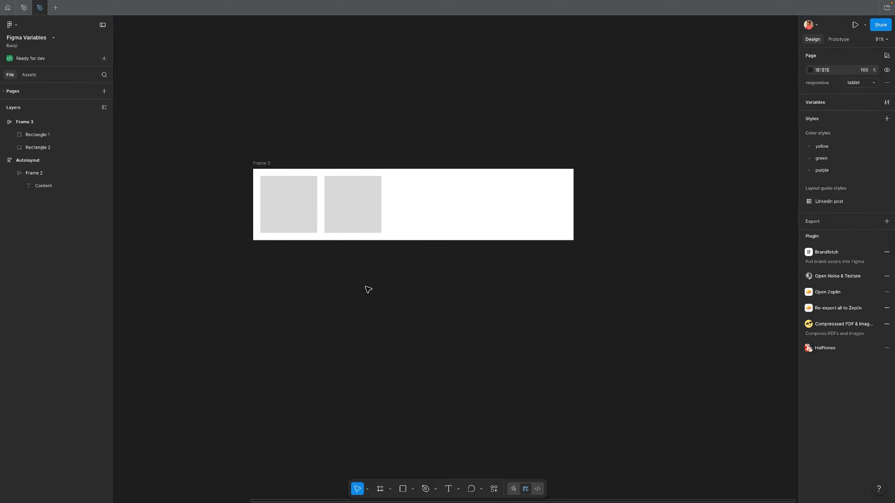
- Compare the two rectangles in Frame 3 and check the width sizing options available for Rectangle 1
{"action": "left_click", "coordinate": [315, 226]}
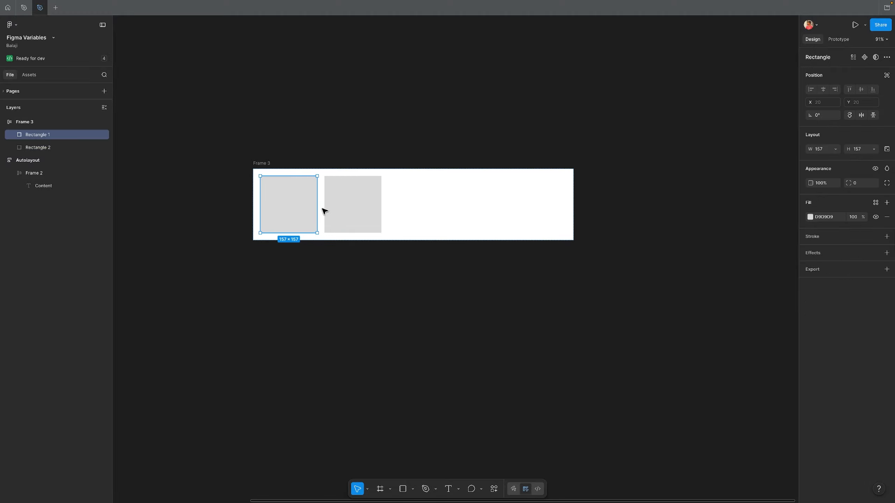
{"action": "left_click", "coordinate": [355, 208]}
{"action": "left_click", "coordinate": [299, 220]}
{"action": "left_click", "coordinate": [342, 216]}
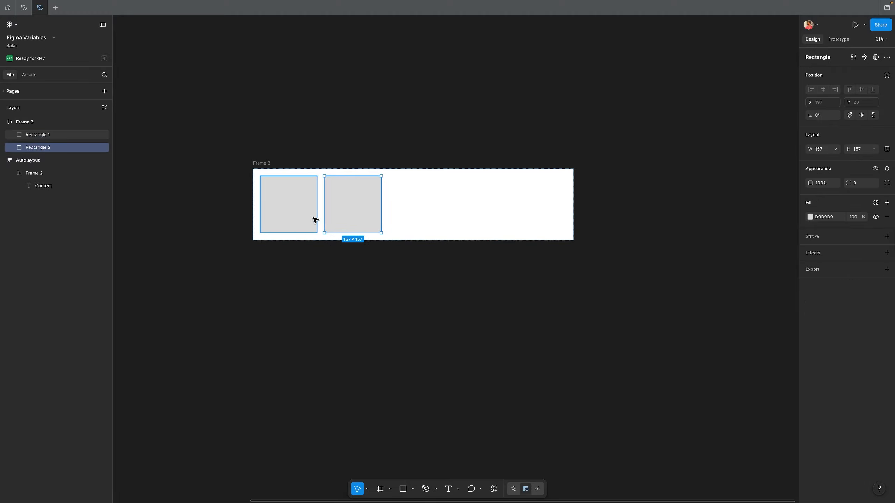
{"action": "left_click", "coordinate": [314, 220]}
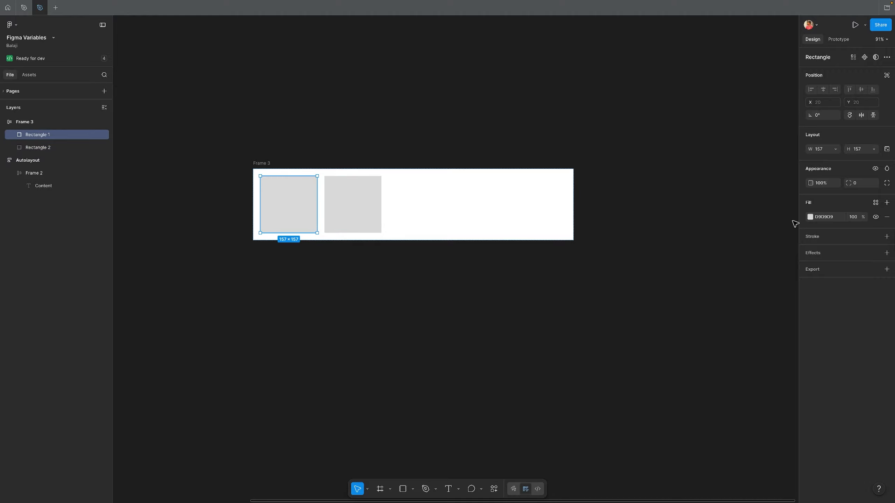
{"action": "left_click", "coordinate": [835, 150]}
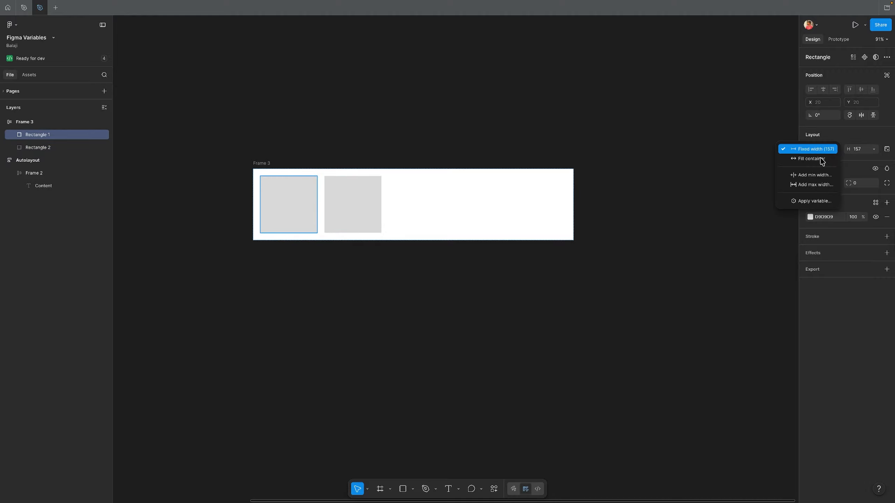
{"action": "left_click", "coordinate": [732, 163]}
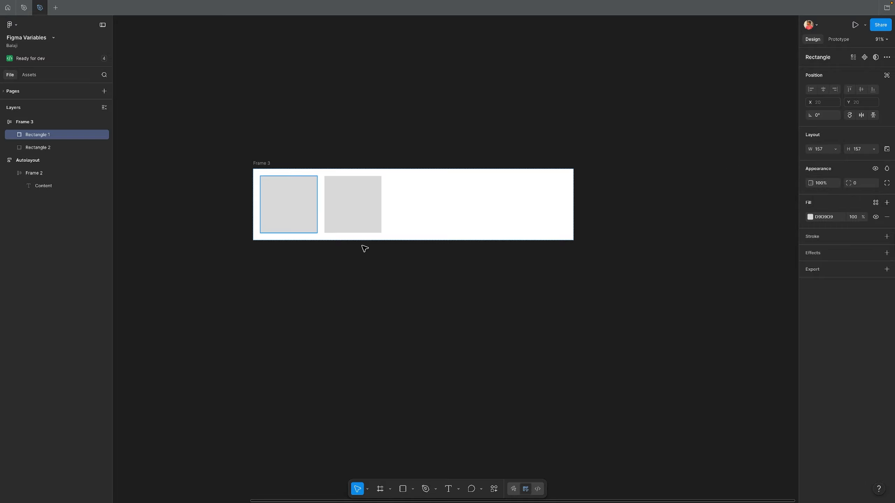
- Set Rectangle 1's width sizing to Fill container
{"action": "left_click", "coordinate": [360, 218]}
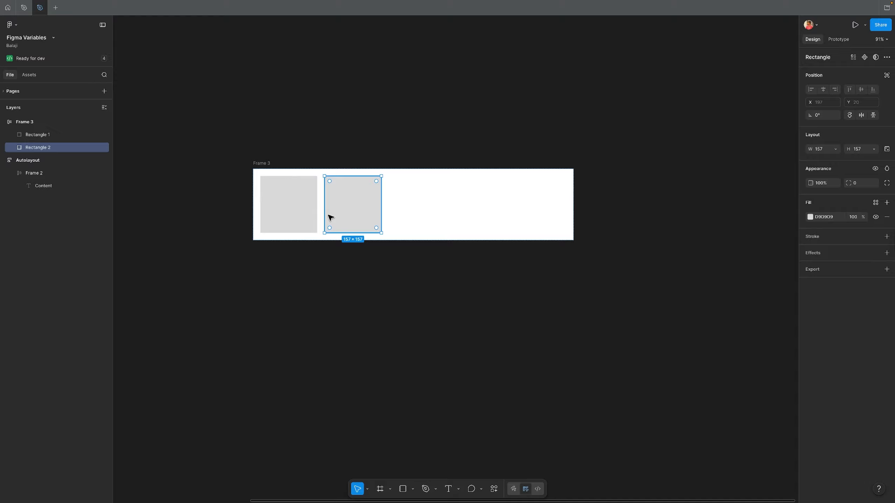
{"action": "left_click", "coordinate": [296, 214]}
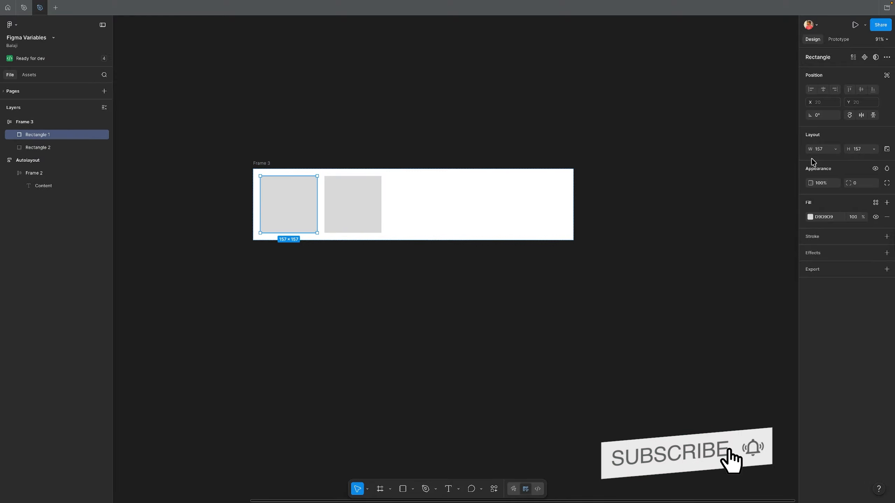
{"action": "left_click", "coordinate": [833, 150]}
{"action": "left_click", "coordinate": [822, 157]}
{"action": "left_click", "coordinate": [612, 336]}
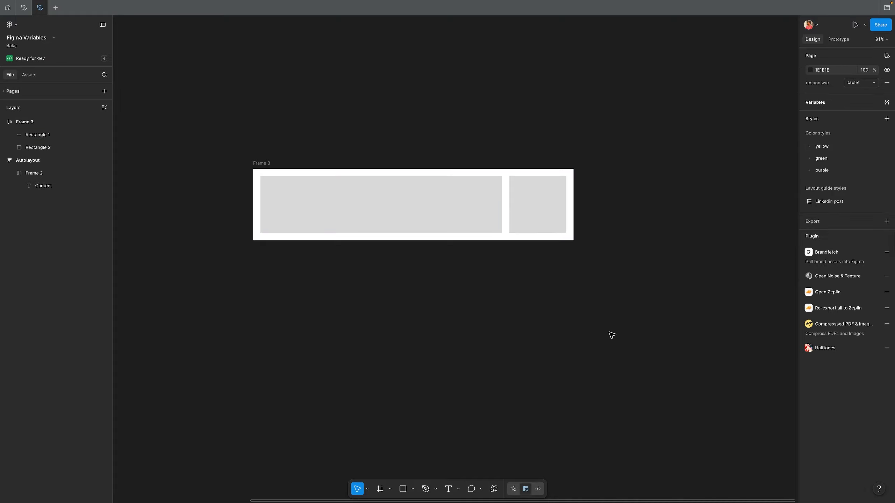
- Set Rectangle 2's width sizing to Fill container so both rectangles share the frame's width
{"action": "left_click", "coordinate": [526, 200]}
{"action": "left_click", "coordinate": [835, 149]}
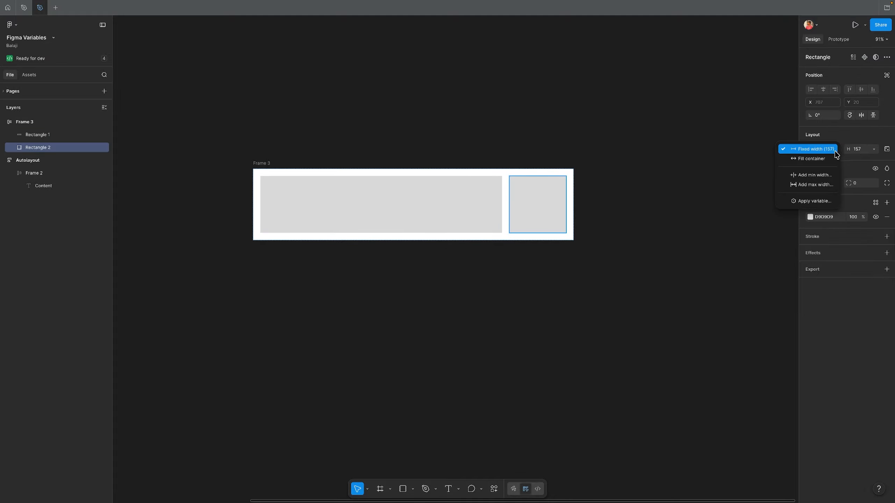
{"action": "left_click", "coordinate": [827, 159]}
{"action": "left_click", "coordinate": [325, 306]}
{"action": "left_click", "coordinate": [352, 225]}
{"action": "left_click", "coordinate": [419, 220]}
{"action": "left_click", "coordinate": [403, 310]}
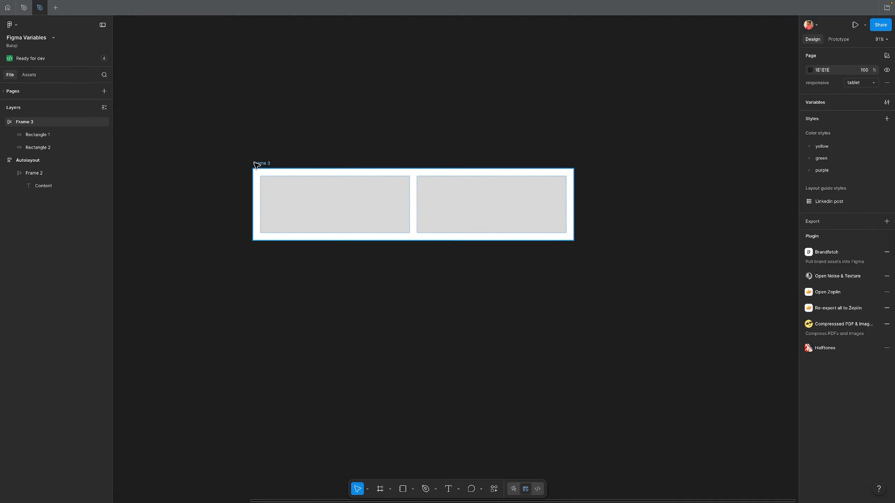
- Move Frame 3 to about X -91, Y -905, and try the vertical flow before returning it to horizontal
{"action": "left_click_drag", "start_coordinate": [251, 163], "coordinate": [274, 138]}
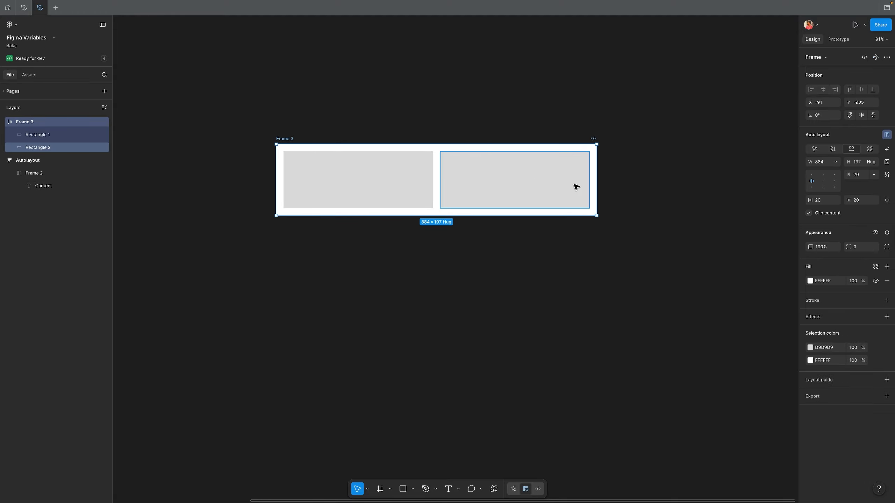
{"action": "left_click", "coordinate": [834, 151]}
{"action": "left_click", "coordinate": [851, 150]}
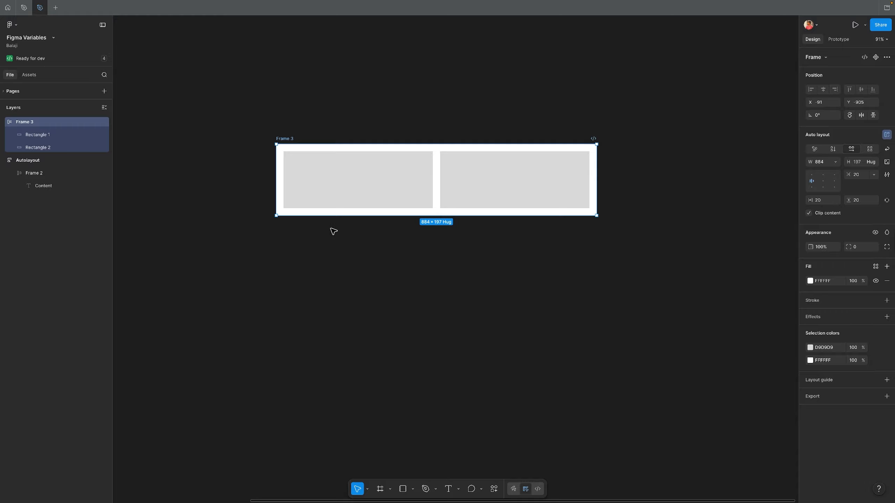
- Delete Rectangle 2 from Frame 3
{"action": "left_click", "coordinate": [526, 190]}
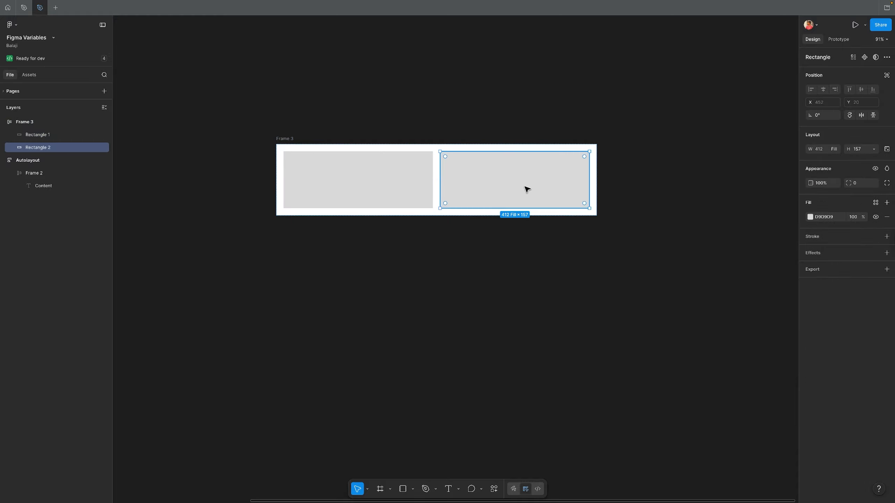
{"action": "key", "text": "Delete"}
- Switch Rectangle 1 to a fixed width and narrow it to roughly a quarter of the frame's width
{"action": "left_click", "coordinate": [491, 195]}
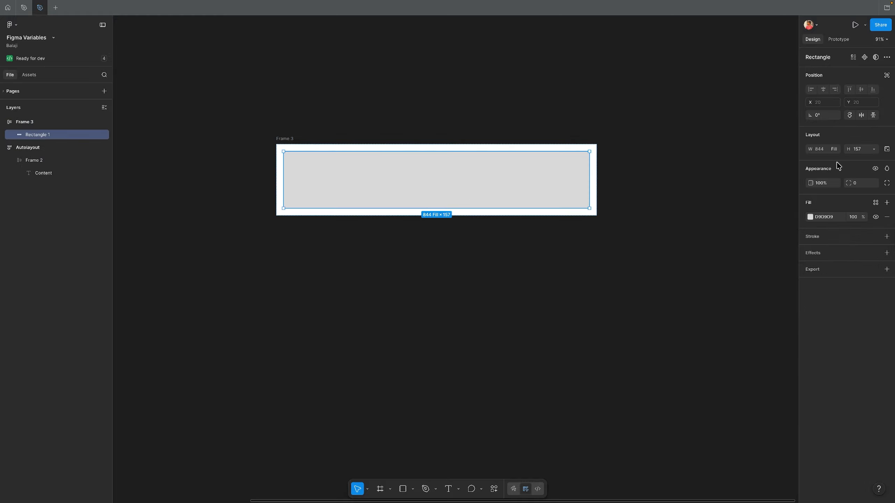
{"action": "left_click", "coordinate": [839, 149]}
{"action": "left_click", "coordinate": [820, 152]}
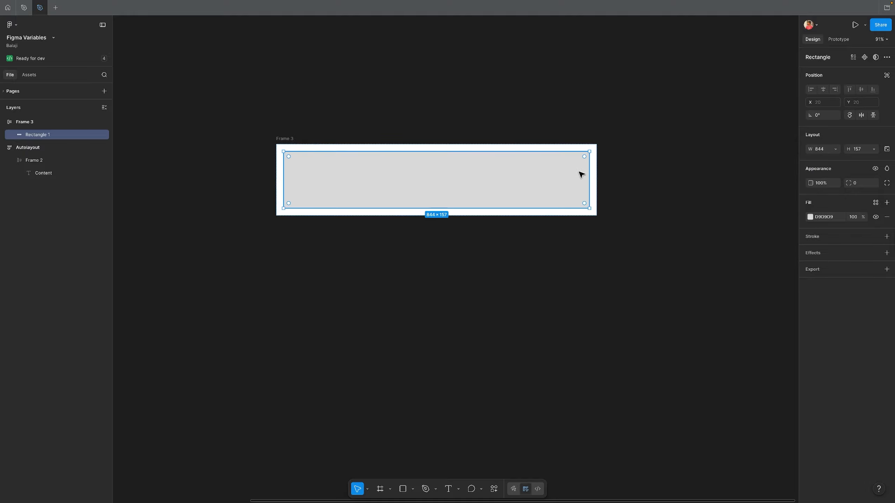
{"action": "left_click_drag", "start_coordinate": [589, 168], "coordinate": [356, 176]}
- Extend Frame 3 downward to a height of about 586
{"action": "left_click", "coordinate": [369, 187]}
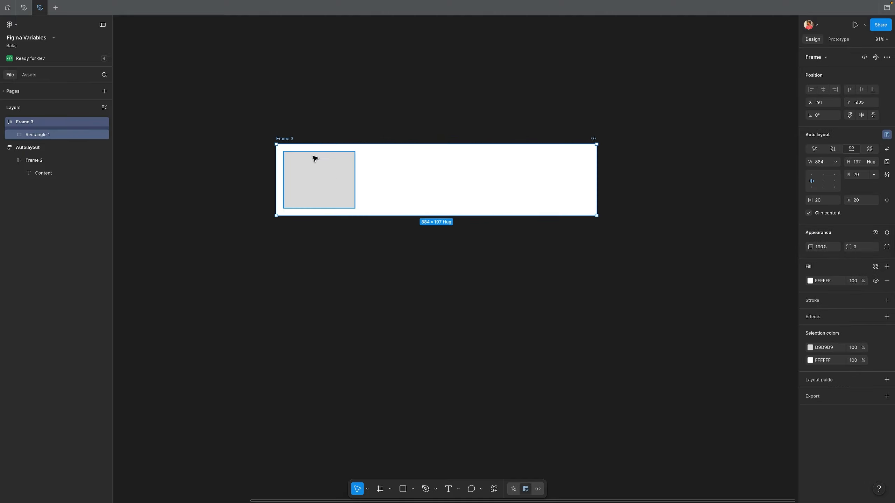
{"action": "left_click_drag", "start_coordinate": [328, 213], "coordinate": [317, 357]}
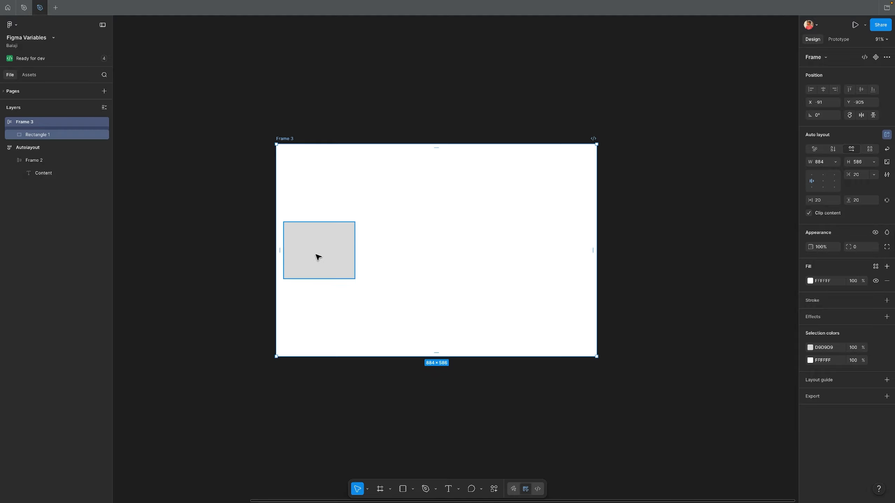
- Try centre, top-left, top-right, top-centre, bottom-left, bottom-centre and bottom-right auto layout alignments for Frame 3's content
{"action": "left_click", "coordinate": [823, 181]}
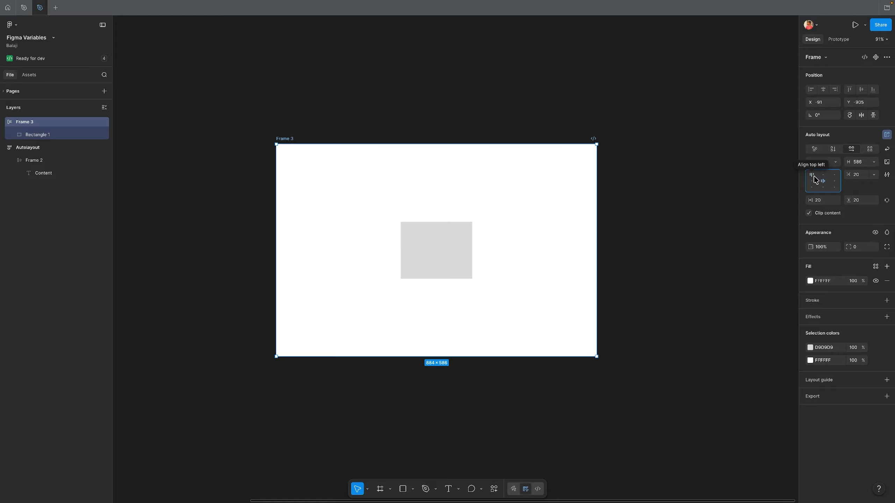
{"action": "left_click", "coordinate": [812, 175]}
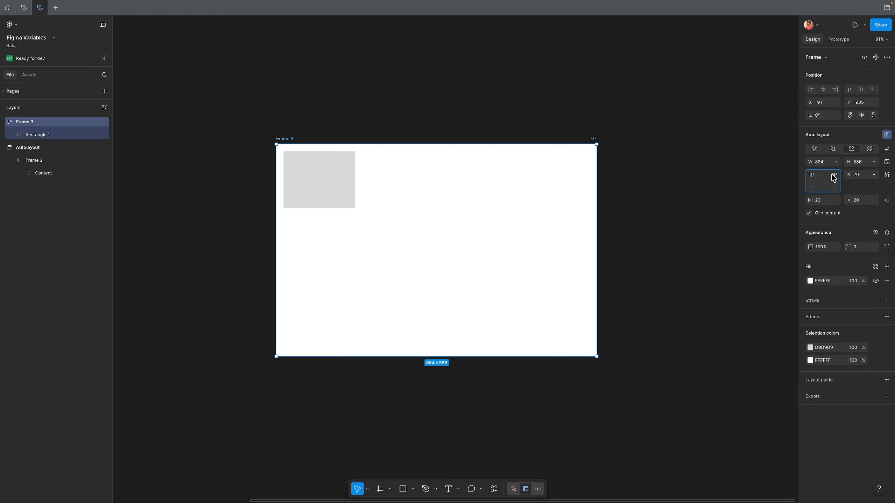
{"action": "left_click", "coordinate": [834, 175]}
{"action": "left_click", "coordinate": [823, 175]}
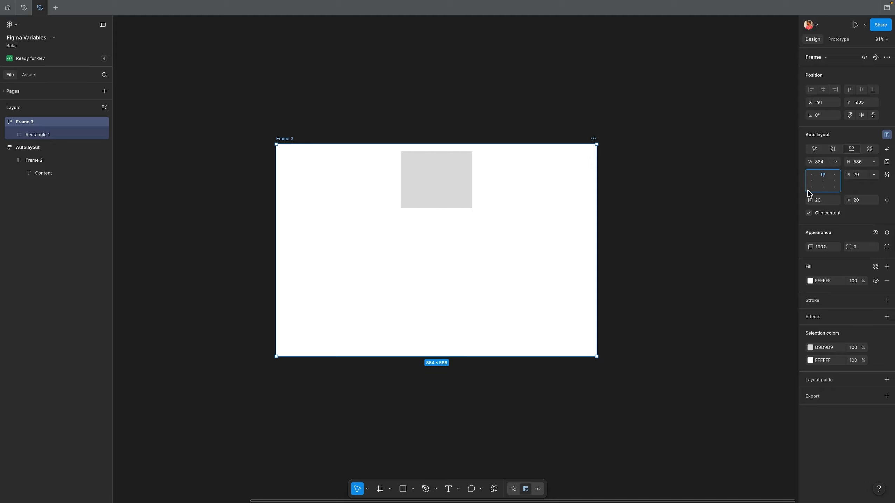
{"action": "left_click", "coordinate": [812, 187]}
{"action": "left_click", "coordinate": [823, 187]}
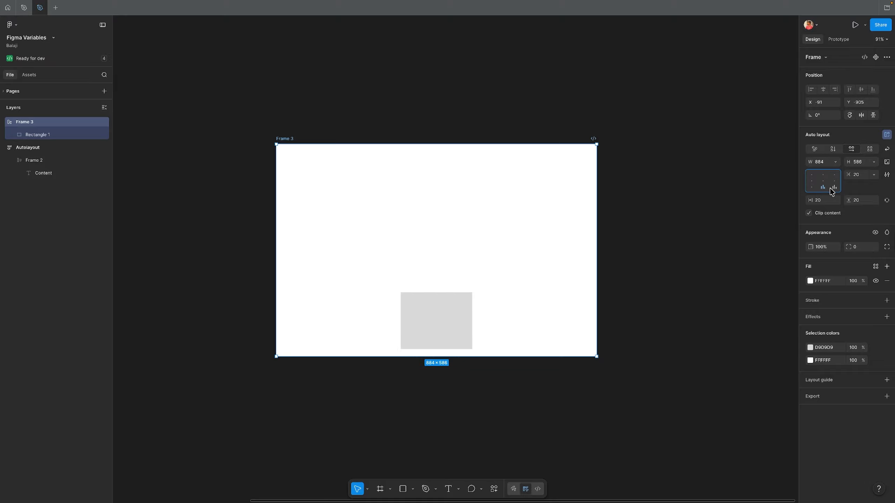
{"action": "left_click", "coordinate": [834, 187]}
{"action": "left_click", "coordinate": [615, 250]}
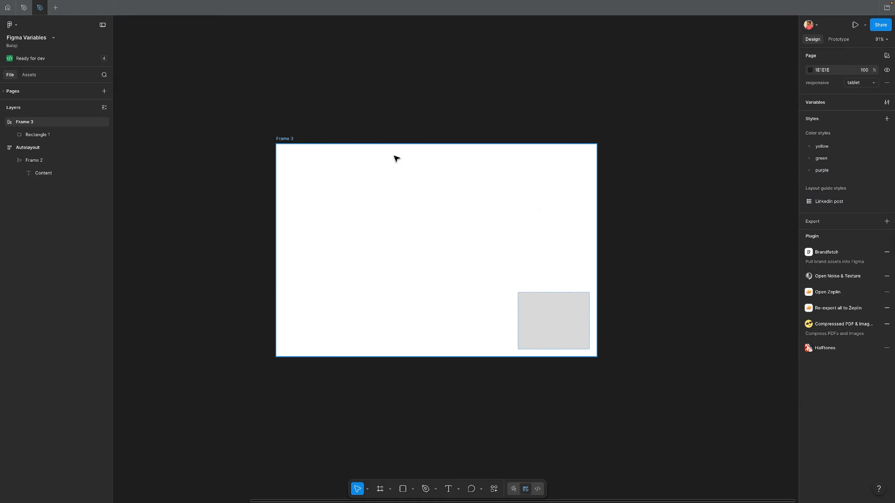
- Align Frame 3's content to the centre in both directions
{"action": "left_click", "coordinate": [283, 142]}
{"action": "left_click", "coordinate": [823, 181]}
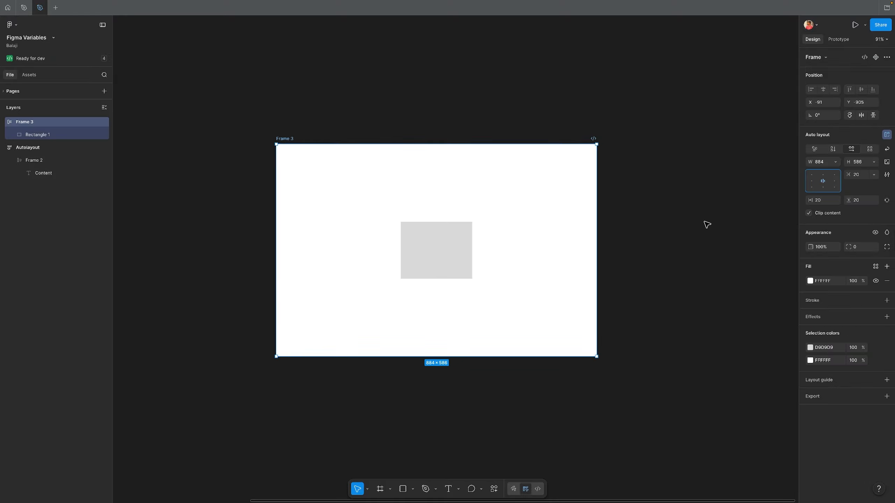
{"action": "left_click", "coordinate": [706, 224]}
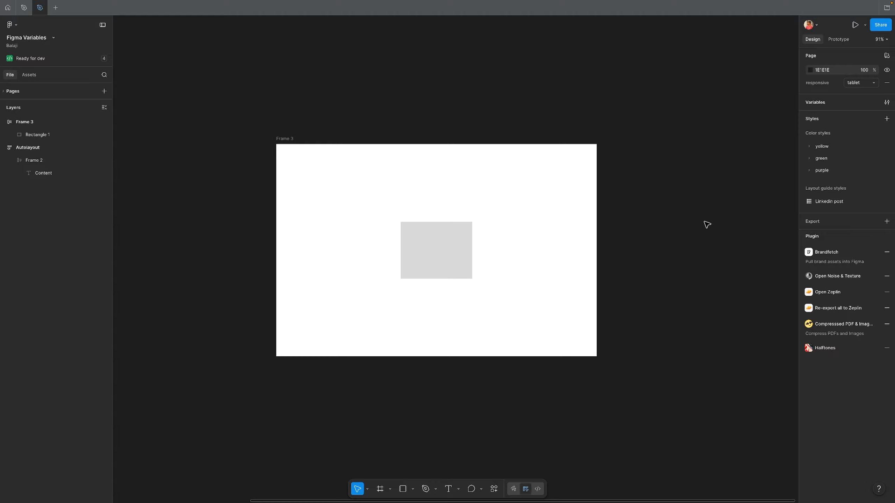
- Delete the existing Frame 3 and draw a new empty frame of about 430 × 564 in its place
{"action": "scroll", "coordinate": [707, 224], "scroll_direction": "down", "scroll_amount": 1}
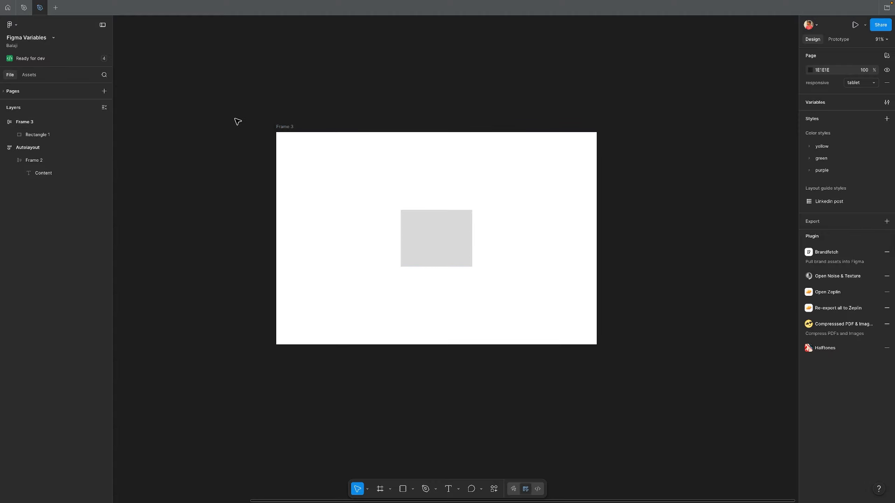
{"action": "left_click_drag", "start_coordinate": [238, 122], "coordinate": [621, 391]}
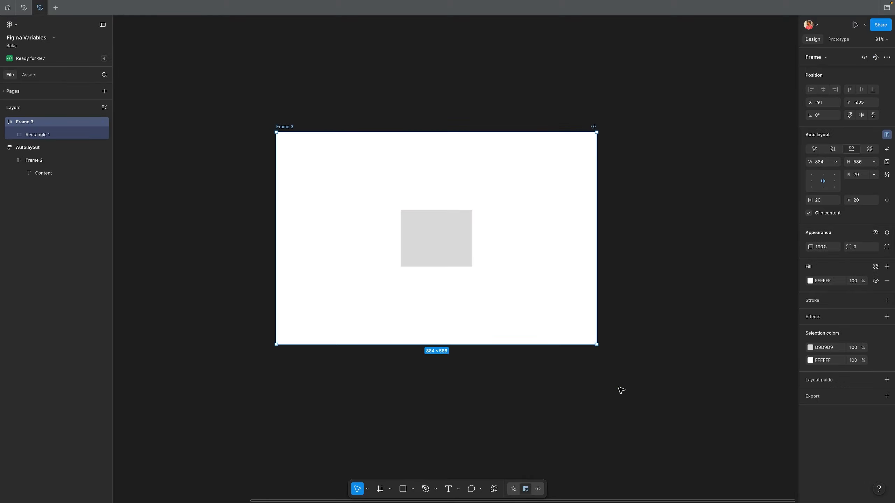
{"action": "key", "text": "Delete"}
{"action": "key", "text": "f"}
{"action": "left_click_drag", "start_coordinate": [361, 130], "coordinate": [516, 335]}
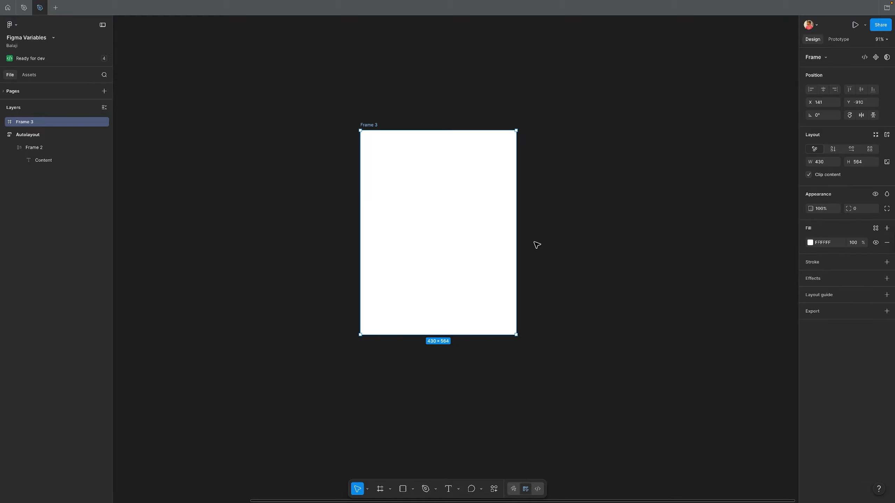
{"action": "left_click", "coordinate": [311, 174]}
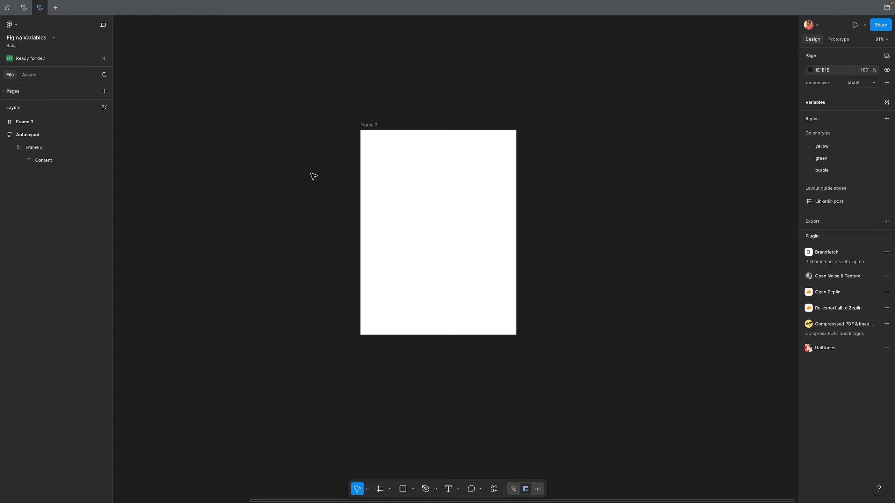
- Draw a rectangle of about 387 × 212 in the new frame, centred horizontally near its upper edge
{"action": "key", "text": "r"}
{"action": "left_click_drag", "start_coordinate": [376, 152], "coordinate": [509, 228]}
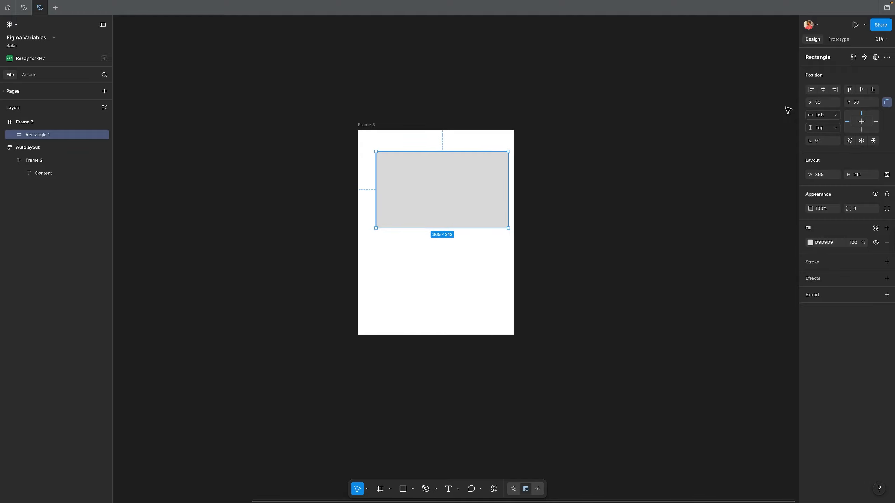
{"action": "left_click", "coordinate": [823, 90]}
{"action": "left_click", "coordinate": [861, 90]}
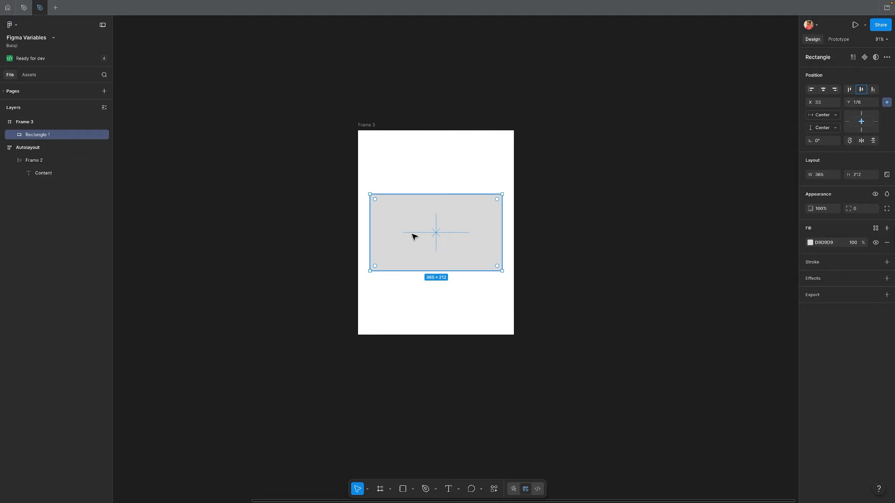
{"action": "left_click_drag", "start_coordinate": [414, 236], "coordinate": [361, 168]}
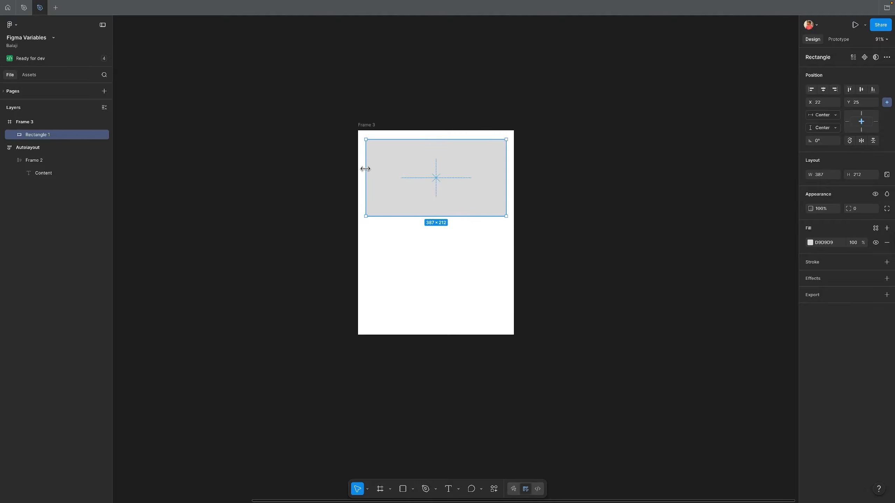
- Add the text "Heading" below the rectangle
{"action": "left_click", "coordinate": [376, 237]}
{"action": "key", "text": "t"}
{"action": "left_click", "coordinate": [387, 253]}
{"action": "type", "text": "Heading"}
{"action": "key", "text": "Escape"}
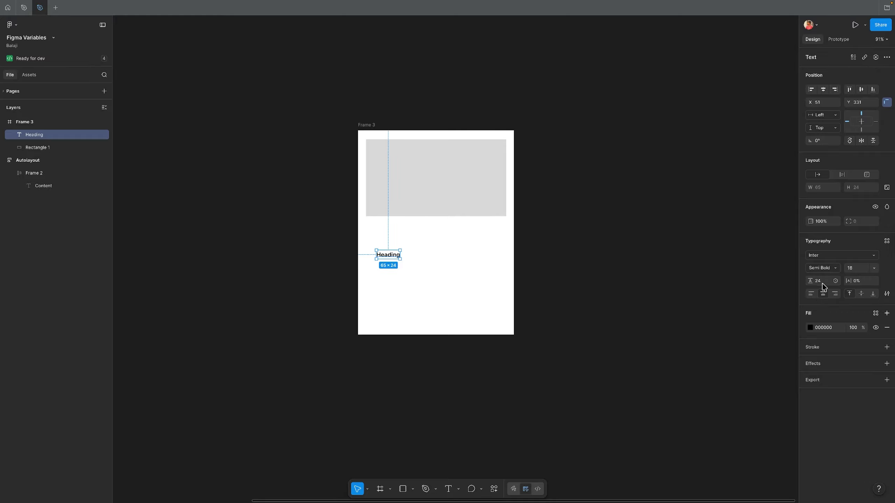
- Left-align the heading text, set its line height to Auto and its font size to 19
{"action": "left_click", "coordinate": [811, 293]}
{"action": "left_click", "coordinate": [825, 285]}
{"action": "type", "text": "auto"}
{"action": "key", "text": "Return"}
{"action": "type", "text": "19"}
{"action": "key", "text": "Return"}
- Line the heading up with the rectangle's left edge and duplicate it just below, giving the copy font size 16 and Regular weight
{"action": "mouse_move", "coordinate": [397, 255]}
{"action": "left_mouse_down"}
{"action": "mouse_move", "coordinate": [385, 229]}
{"action": "mouse_move", "coordinate": [385, 245]}
{"action": "left_mouse_up"}
{"action": "left_click", "coordinate": [853, 269]}
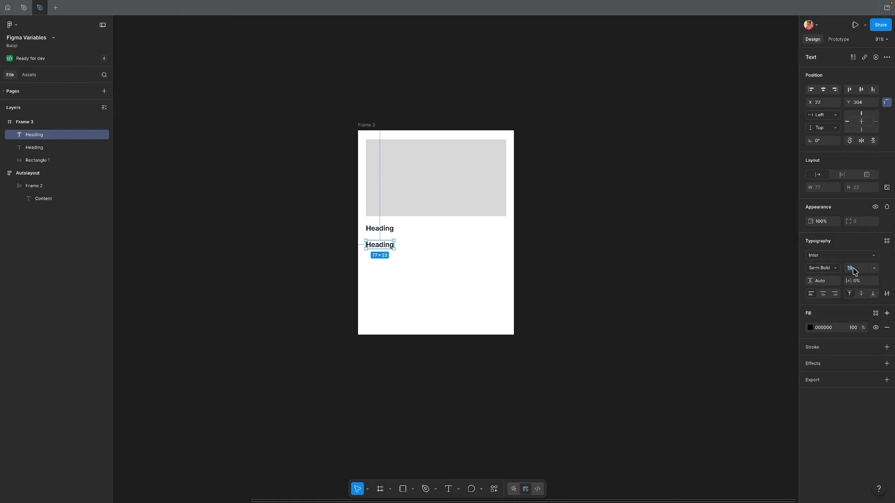
{"action": "type", "text": "16"}
{"action": "key", "text": "Return"}
{"action": "left_click", "coordinate": [823, 268]}
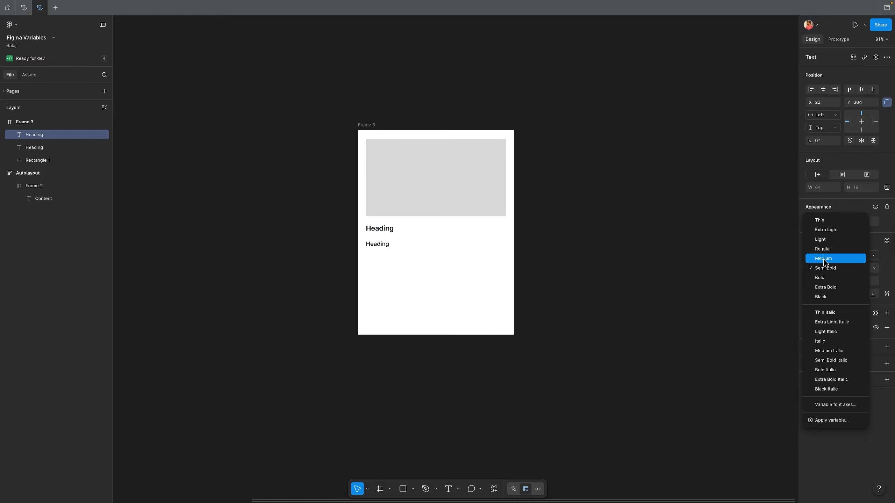
{"action": "left_click", "coordinate": [824, 249]}
- Change the lower text's fill colour to mid grey 797979
{"action": "left_click", "coordinate": [810, 327]}
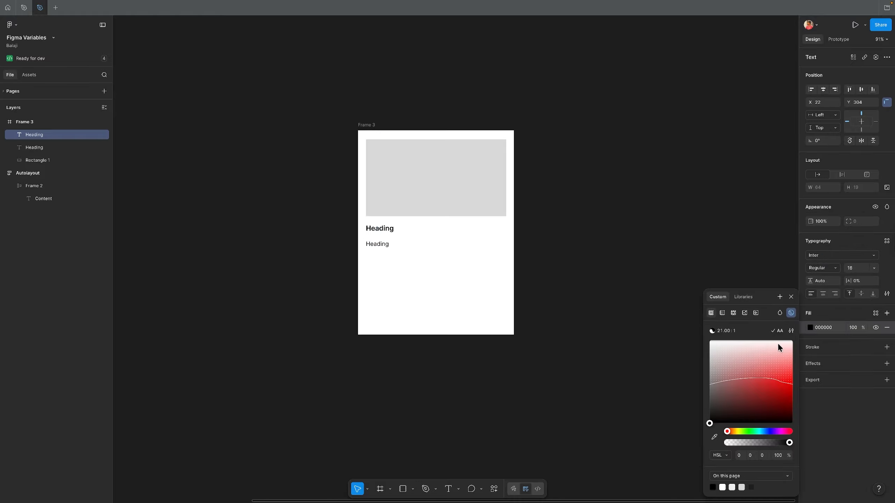
{"action": "left_click_drag", "start_coordinate": [726, 398], "coordinate": [672, 388]}
{"action": "left_click", "coordinate": [623, 364]}
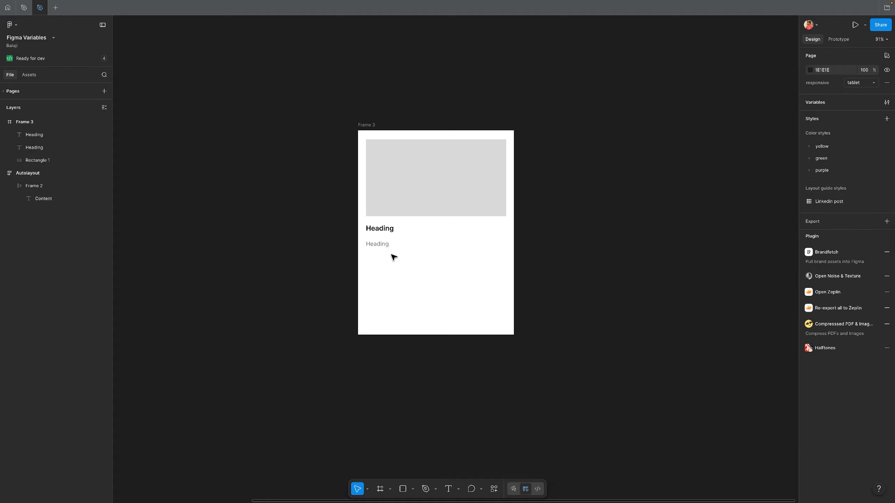
- Enlarge the grey text box to about 387 × 82 and fill it with auto-generated text from the Lorem Ipsum plugin
{"action": "left_click", "coordinate": [384, 245]}
{"action": "left_click_drag", "start_coordinate": [389, 244], "coordinate": [479, 271]}
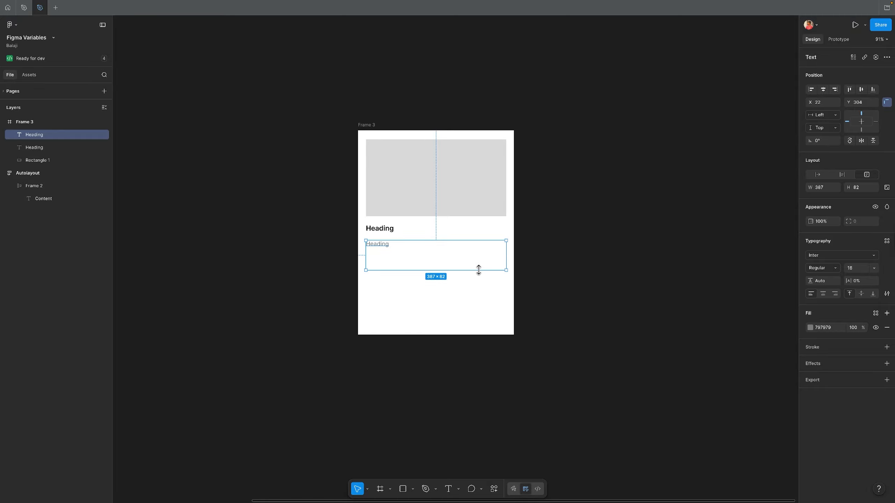
{"action": "key", "text": "ctrl+k"}
{"action": "key", "text": "Return"}
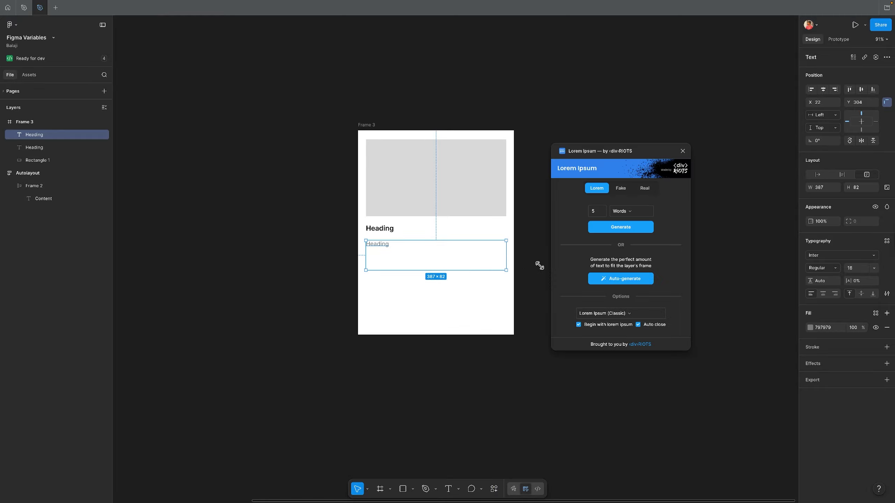
{"action": "left_click", "coordinate": [622, 281]}
{"action": "left_click", "coordinate": [525, 226]}
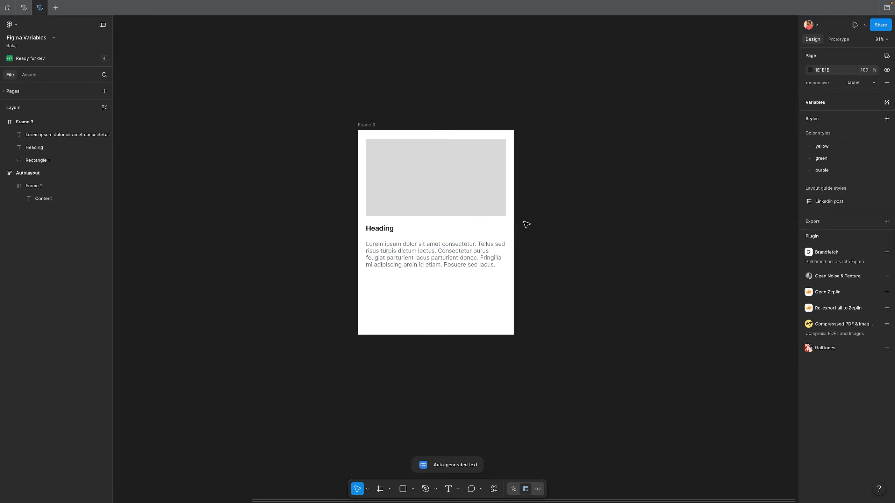
- Move the lorem ipsum paragraph up so it sits 8 below the heading
{"action": "left_click", "coordinate": [444, 247]}
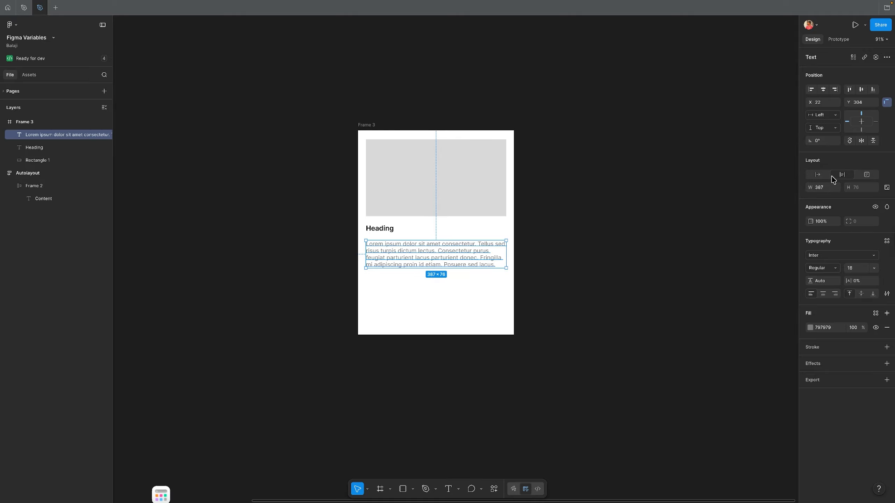
{"action": "left_click", "coordinate": [370, 284]}
{"action": "left_click_drag", "start_coordinate": [391, 255], "coordinate": [391, 249]}
{"action": "left_click", "coordinate": [384, 229], "text": "shift"}
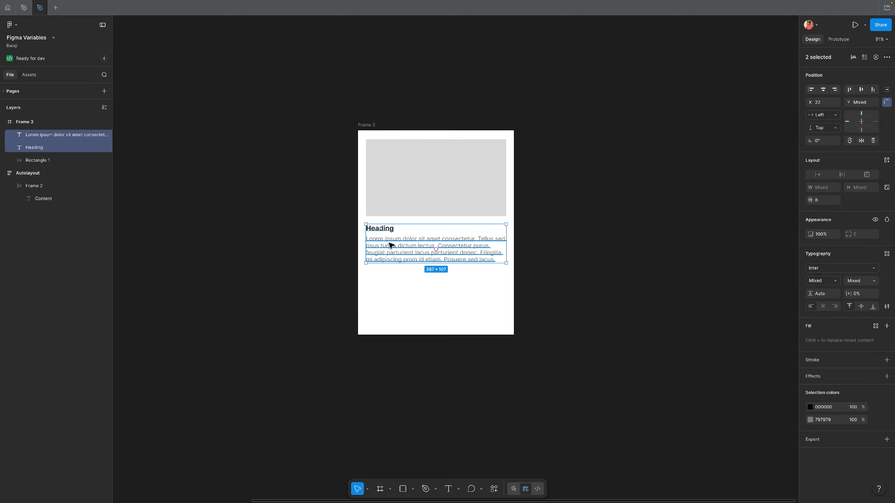
{"action": "left_click", "coordinate": [390, 246], "text": "shift"}
- Add the text "Add to Cart" below the paragraph and centre it horizontally in the frame
{"action": "left_click", "coordinate": [404, 299]}
{"action": "left_click", "coordinate": [405, 295]}
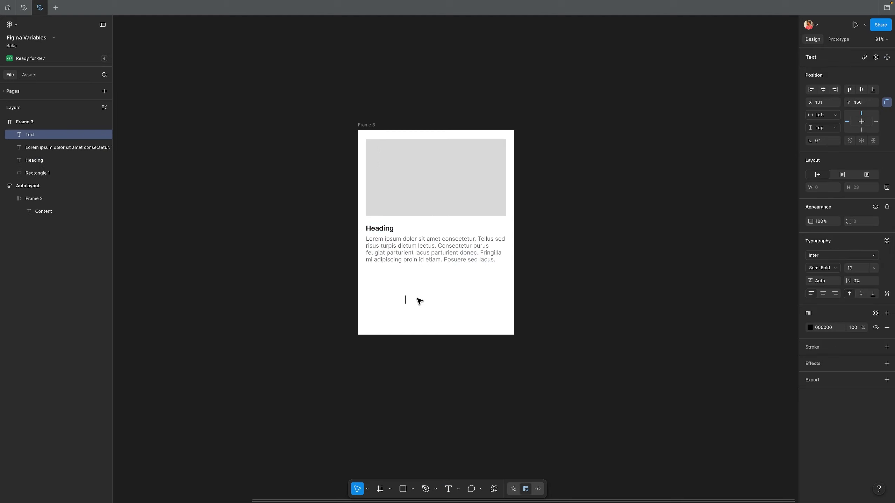
{"action": "type", "text": "Add to Cart"}
{"action": "key", "text": "Escape"}
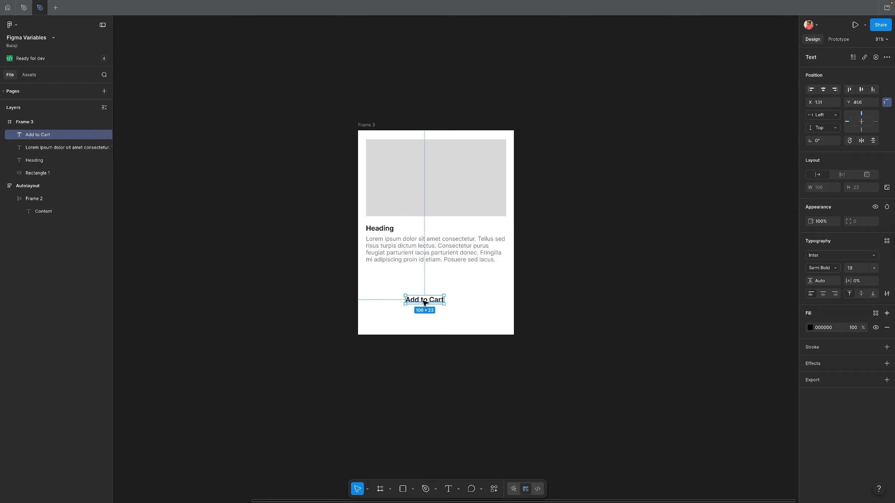
{"action": "left_click_drag", "start_coordinate": [424, 302], "coordinate": [435, 307]}
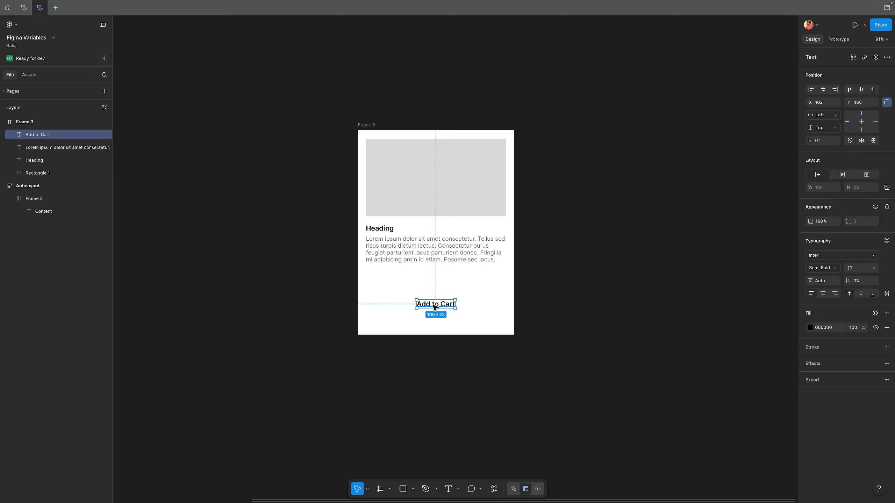
- Wrap the "Add to Cart" text in an auto layout frame and set its vertical padding to 14
{"action": "key", "text": "shift+a"}
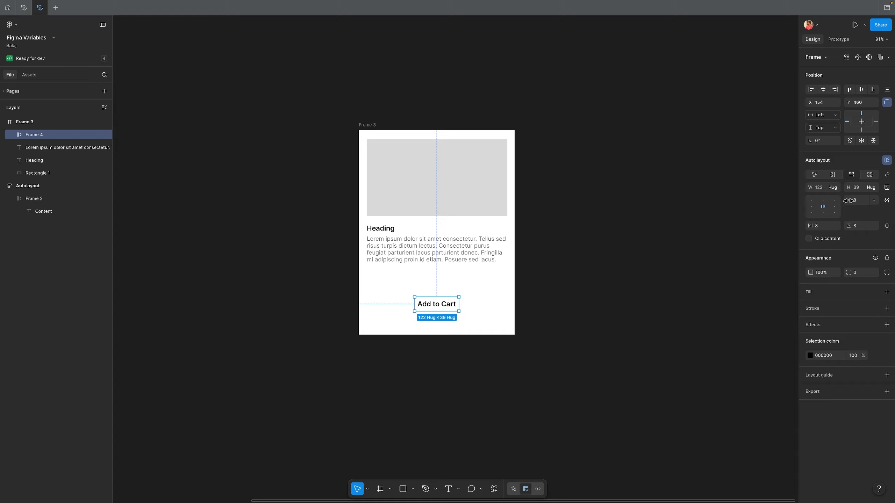
{"action": "left_click", "coordinate": [859, 228]}
{"action": "key", "text": "Return"}
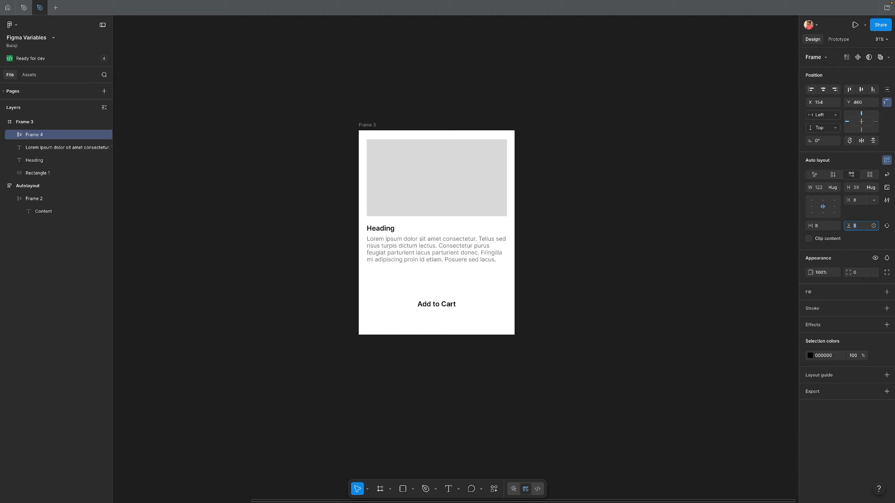
{"action": "key", "text": "Up"}
{"action": "key", "text": "Up"}
{"action": "key", "text": "Up"}
{"action": "key", "text": "Up"}
{"action": "key", "text": "Up"}
{"action": "key", "text": "Up"}
{"action": "key", "text": "Up"}
{"action": "key", "text": "Down"}
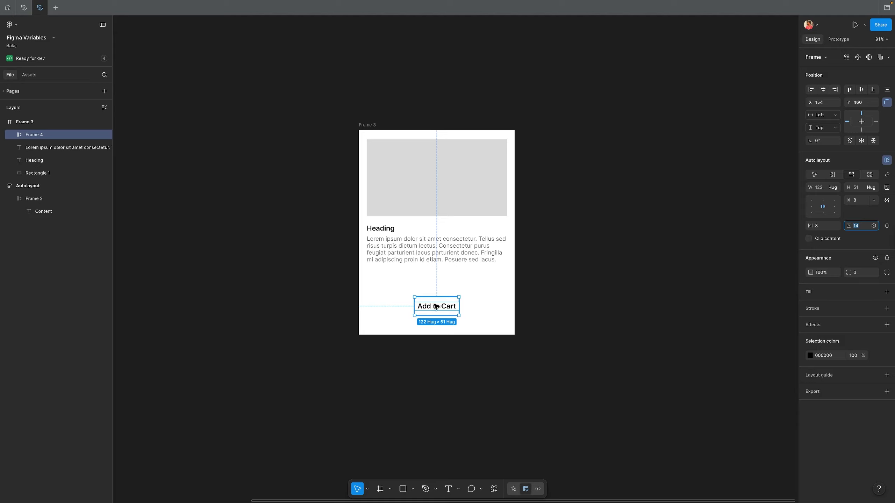
- Add a near-black 020202 fill to the "Add to Cart" auto layout frame
{"action": "left_click", "coordinate": [812, 297]}
{"action": "left_click", "coordinate": [810, 306]}
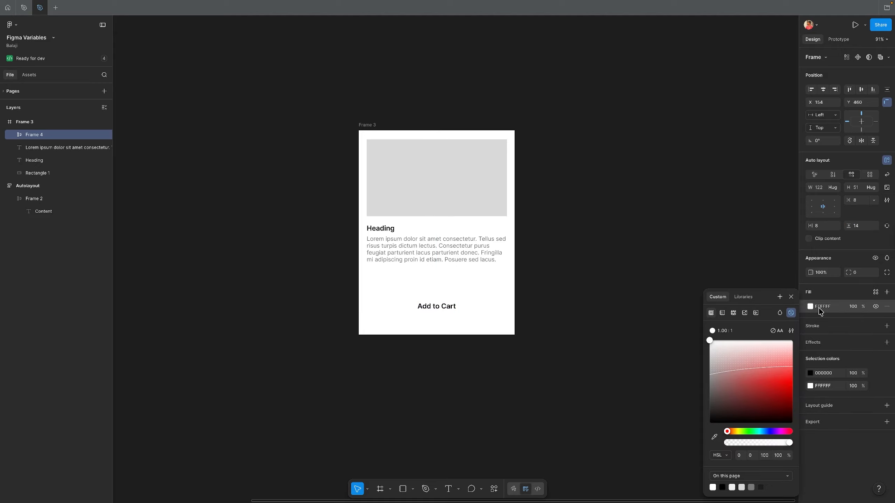
{"action": "left_click_drag", "start_coordinate": [747, 379], "coordinate": [710, 423]}
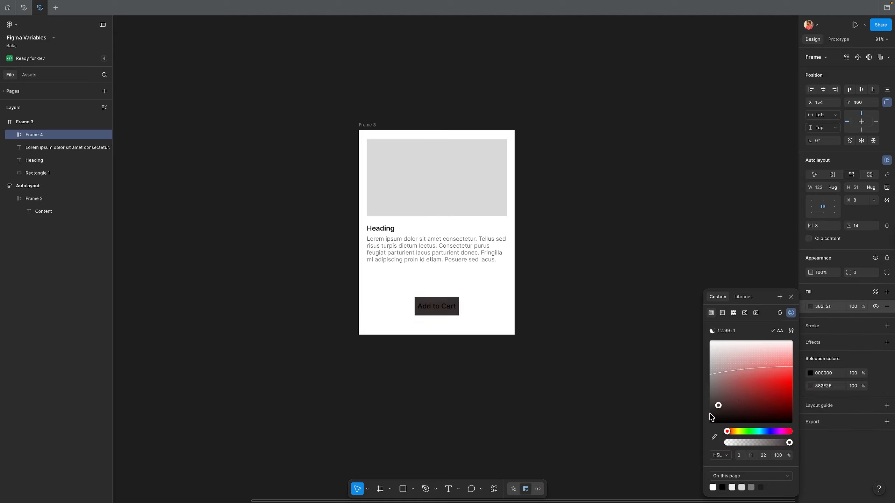
{"action": "left_click", "coordinate": [437, 312]}
- Change the "Add to Cart" text colour to white (fff)
{"action": "double_click", "coordinate": [443, 309]}
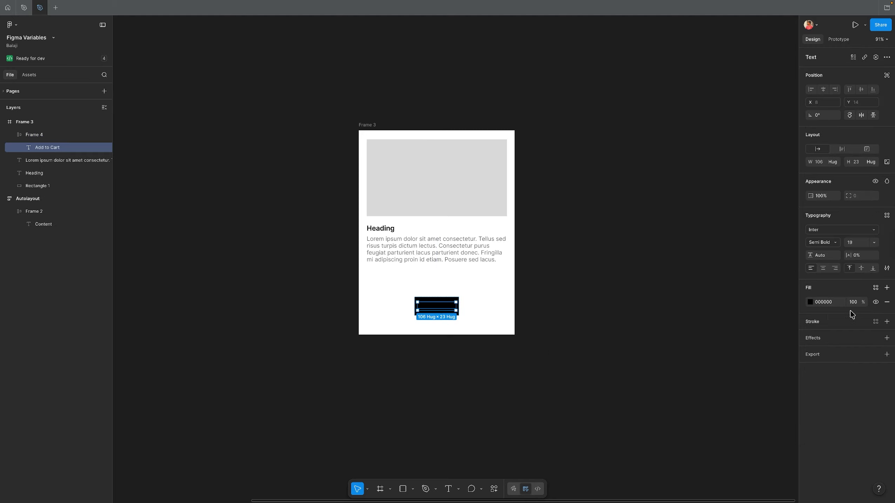
{"action": "left_click", "coordinate": [832, 303]}
{"action": "type", "text": "fff"}
{"action": "key", "text": "Return"}
{"action": "left_click", "coordinate": [662, 319]}
- Widen the "Add to Cart" button to match the rectangle's width and move it up close beneath the paragraph
{"action": "left_click", "coordinate": [454, 308]}
{"action": "left_click_drag", "start_coordinate": [460, 302], "coordinate": [505, 299]}
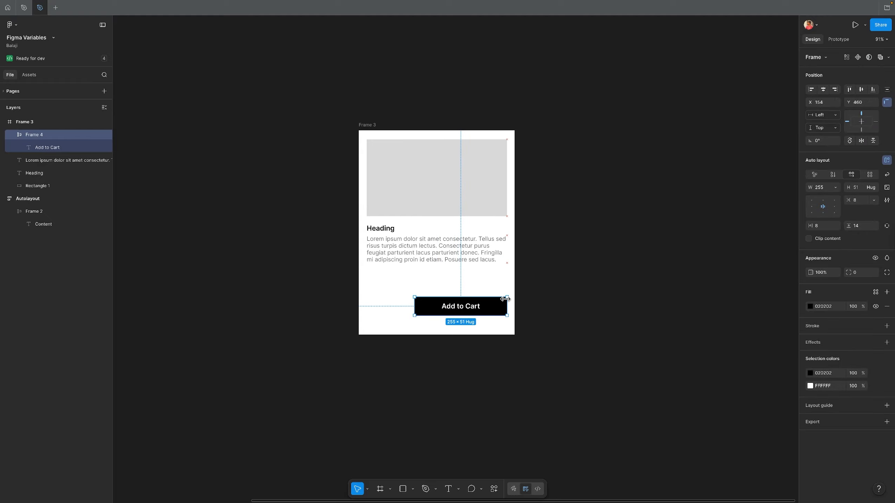
{"action": "left_click_drag", "start_coordinate": [414, 305], "coordinate": [426, 283]}
{"action": "left_click", "coordinate": [422, 318]}
- Shorten Frame 3 from its lower edge to a height of about 464, so it ends just below the button
{"action": "left_click_drag", "start_coordinate": [413, 332], "coordinate": [411, 298]}
{"action": "left_click", "coordinate": [428, 343]}
{"action": "scroll", "coordinate": [573, 361], "scroll_direction": "down", "scroll_amount": 3}
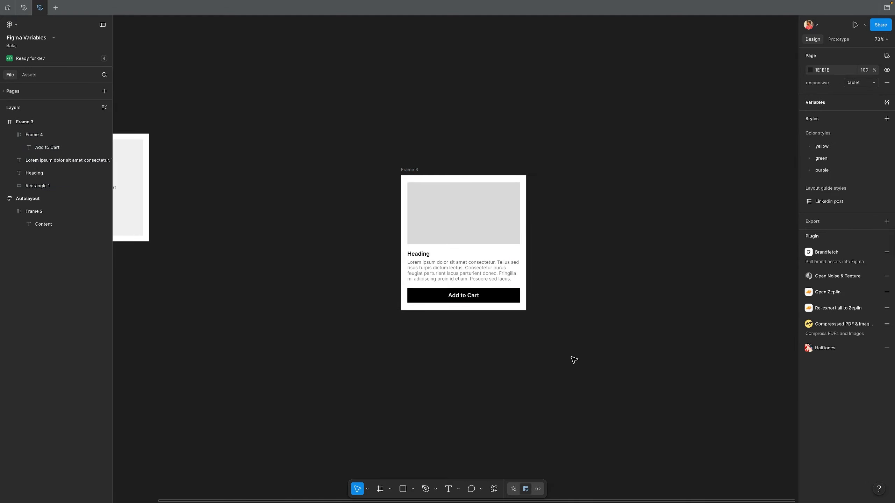
{"action": "scroll", "coordinate": [509, 330], "scroll_direction": "up", "scroll_amount": 5}
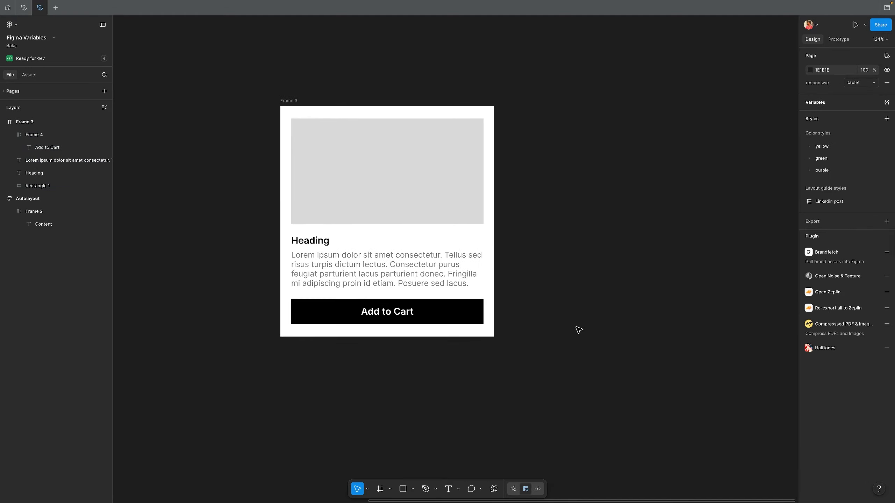
{"action": "left_click", "coordinate": [287, 100]}
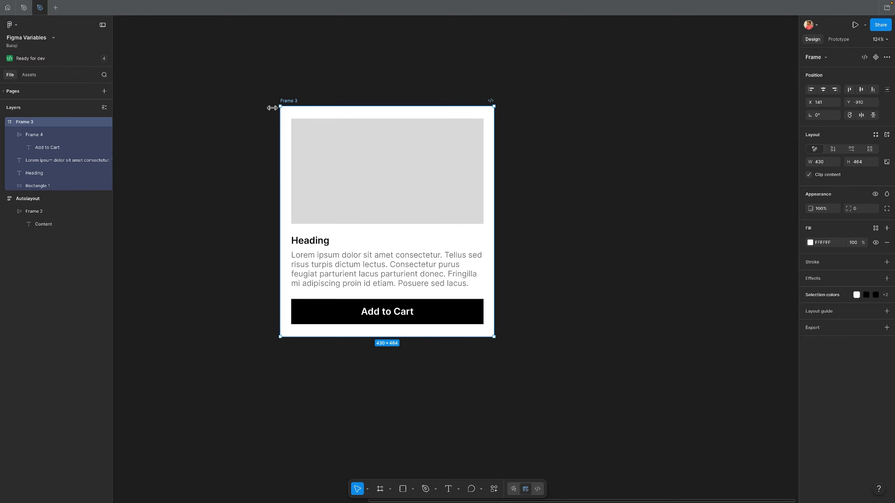
{"action": "left_click", "coordinate": [266, 84]}
{"action": "left_click_drag", "start_coordinate": [259, 99], "coordinate": [582, 412]}
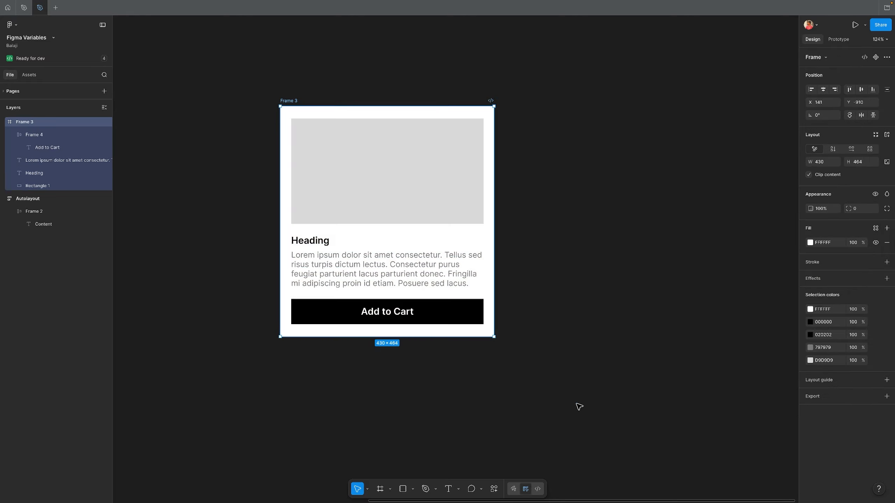
{"action": "left_click", "coordinate": [554, 389]}
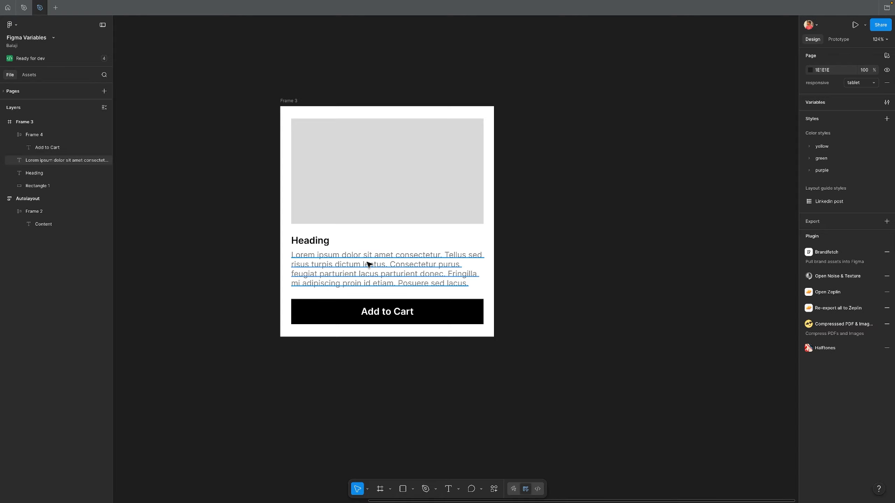
- Set the heading's font size to 30
{"action": "left_click", "coordinate": [310, 240]}
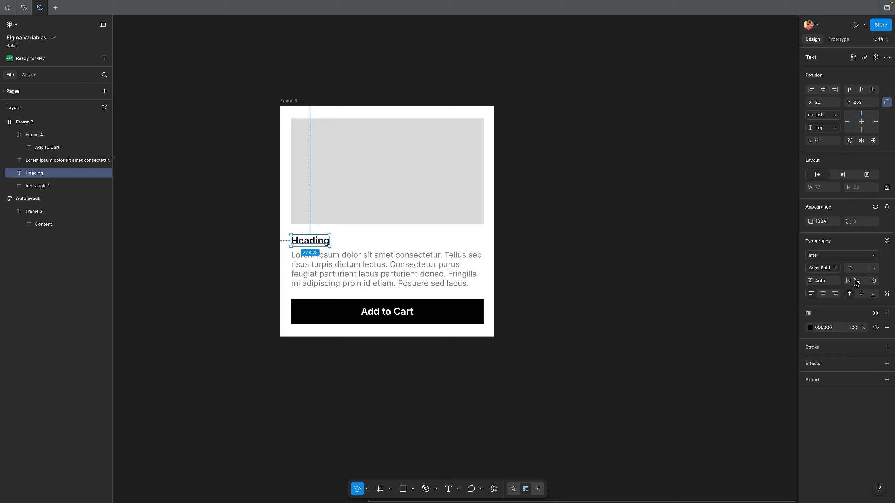
{"action": "type", "text": "30"}
{"action": "key", "text": "Return"}
{"action": "left_click", "coordinate": [545, 334]}
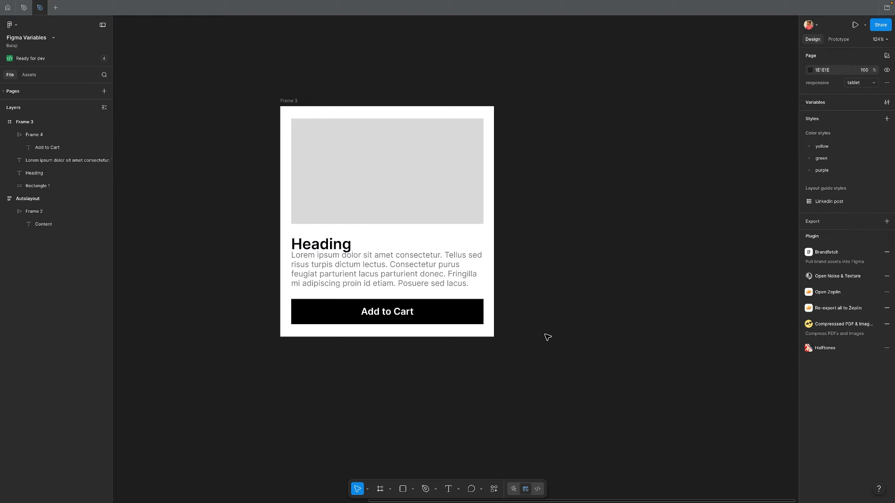
- Extend Frame 3 from its lower edge to a height of about 539, making room below the button
{"action": "left_click", "coordinate": [348, 270]}
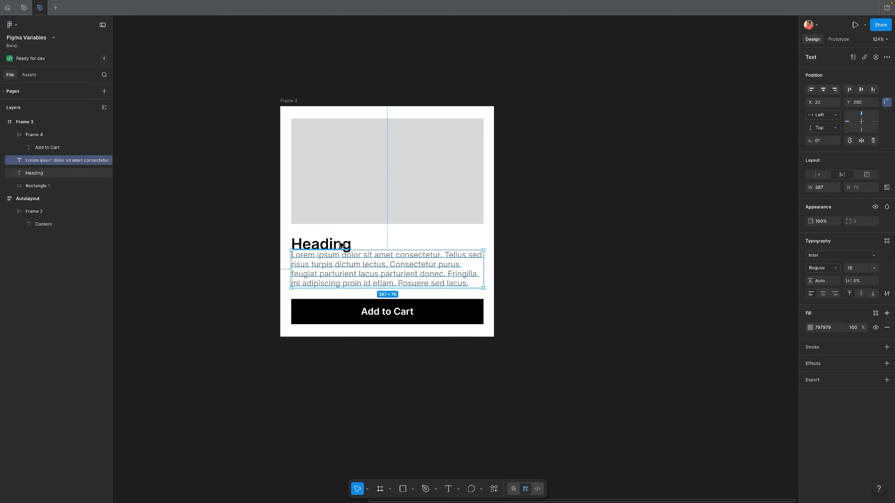
{"action": "left_click", "coordinate": [327, 334]}
{"action": "left_click_drag", "start_coordinate": [327, 334], "coordinate": [323, 373]}
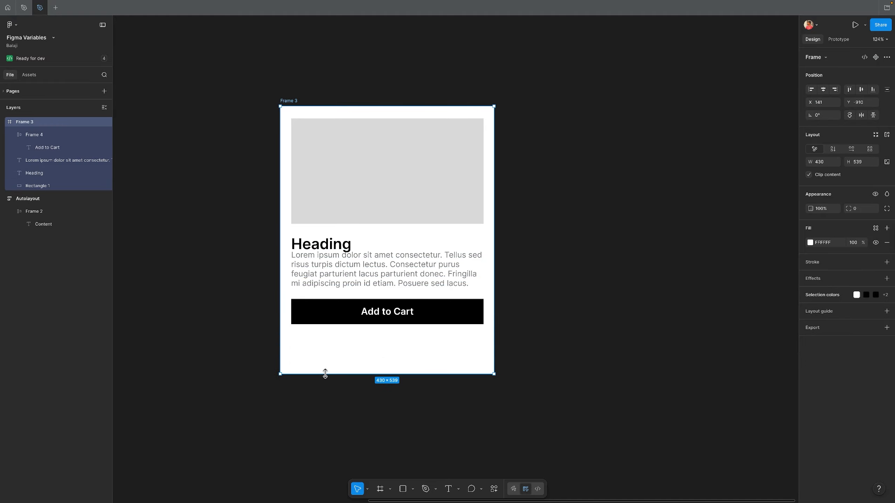
- Move the paragraph slightly down so it clears the heading, and reposition the "Add to Cart" button close beneath it
{"action": "left_click_drag", "start_coordinate": [326, 313], "coordinate": [331, 344]}
{"action": "left_click", "coordinate": [329, 266]}
{"action": "left_click_drag", "start_coordinate": [329, 265], "coordinate": [327, 271]}
{"action": "left_click", "coordinate": [340, 340]}
{"action": "left_click_drag", "start_coordinate": [340, 339], "coordinate": [340, 321]}
- Shorten Frame 3 from its lower edge to a height of about 476, ending just below the button
{"action": "left_click_drag", "start_coordinate": [331, 373], "coordinate": [333, 342]}
{"action": "left_click", "coordinate": [342, 391]}
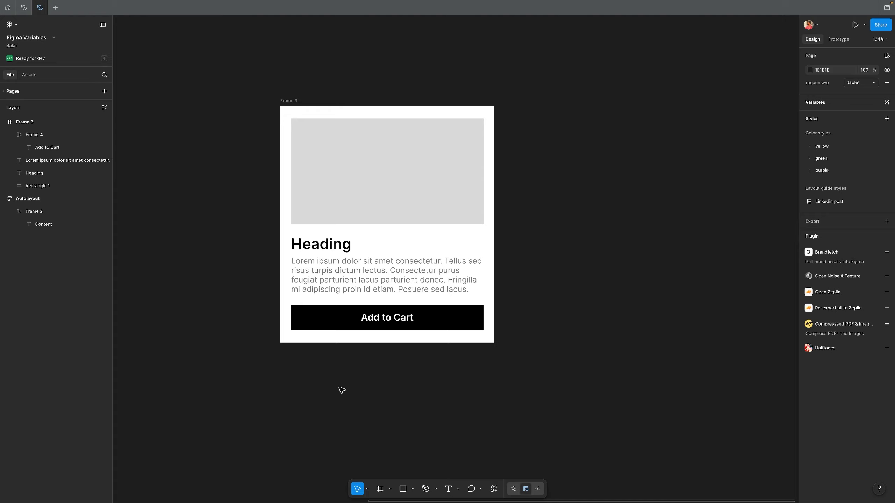
{"action": "scroll", "coordinate": [254, 211], "scroll_direction": "left", "scroll_amount": 2}
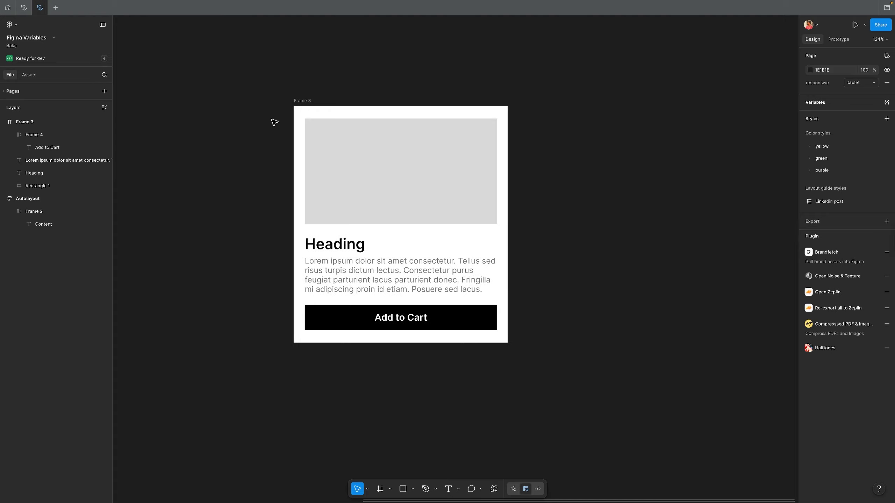
{"action": "left_click", "coordinate": [300, 103]}
{"action": "left_click", "coordinate": [256, 222]}
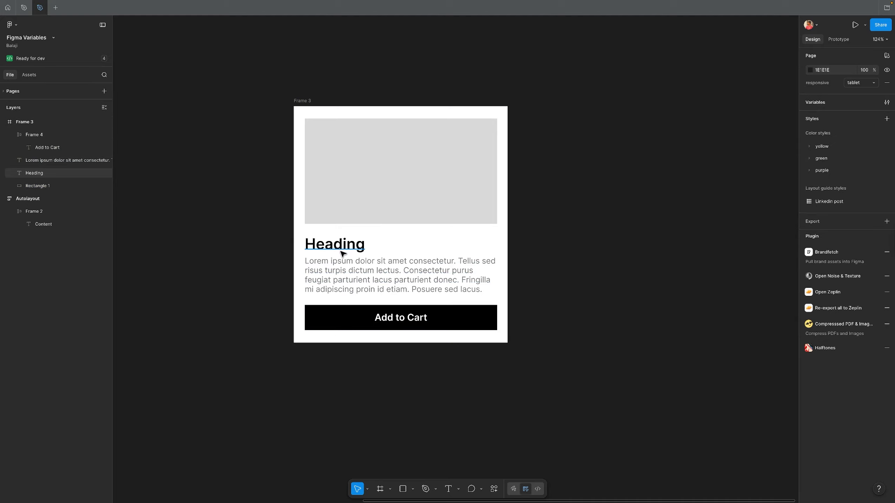
{"action": "left_click", "coordinate": [341, 262]}
{"action": "left_click", "coordinate": [341, 250], "text": "shift"}
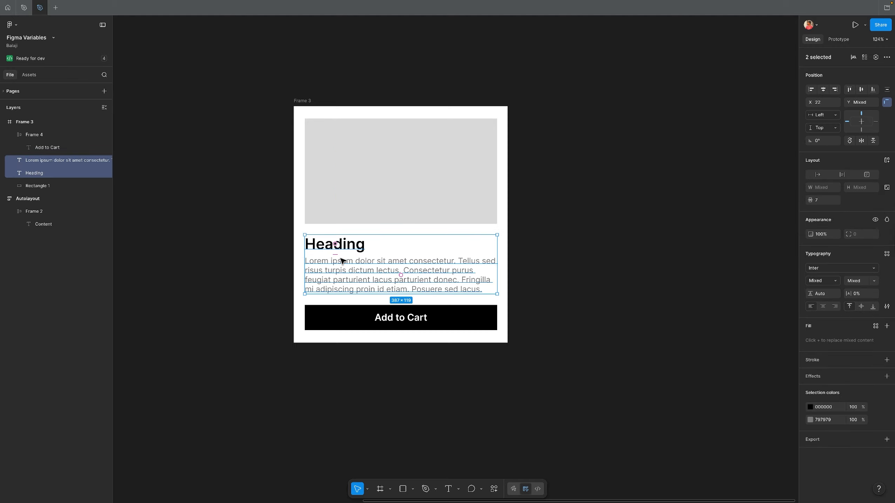
{"action": "left_click", "coordinate": [356, 215]}
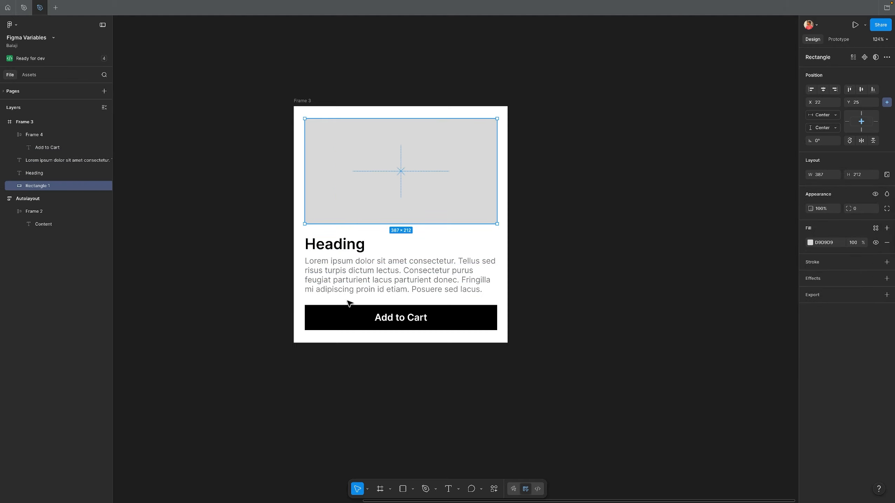
- Wrap the heading and paragraph together in a vertical auto layout and set its gap to 6
{"action": "left_click", "coordinate": [342, 251]}
{"action": "left_click", "coordinate": [344, 277], "text": "shift"}
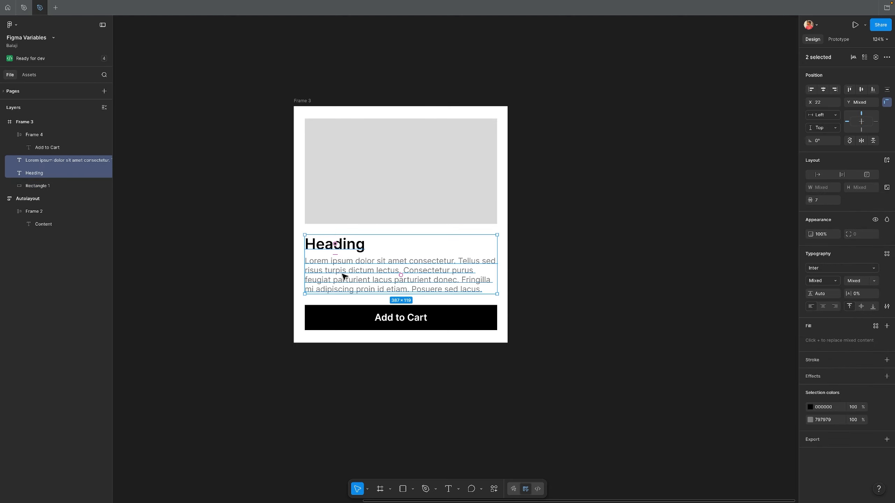
{"action": "key", "text": "shift+a"}
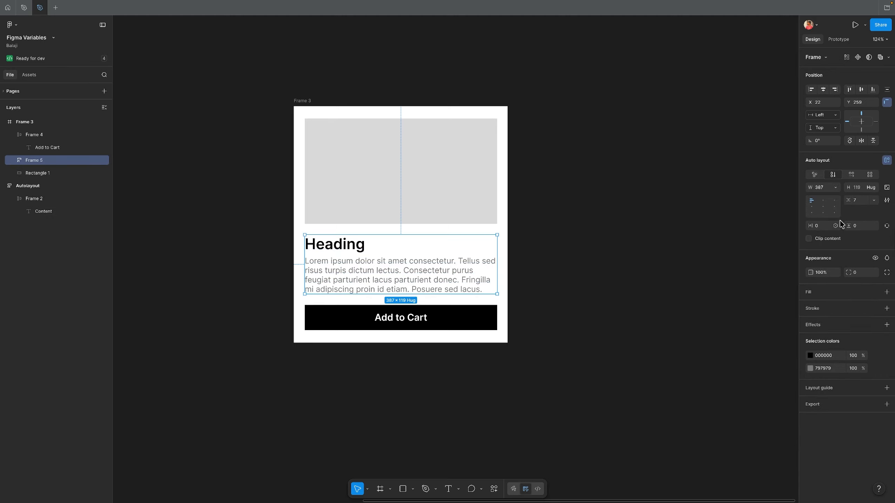
{"action": "left_click", "coordinate": [858, 201]}
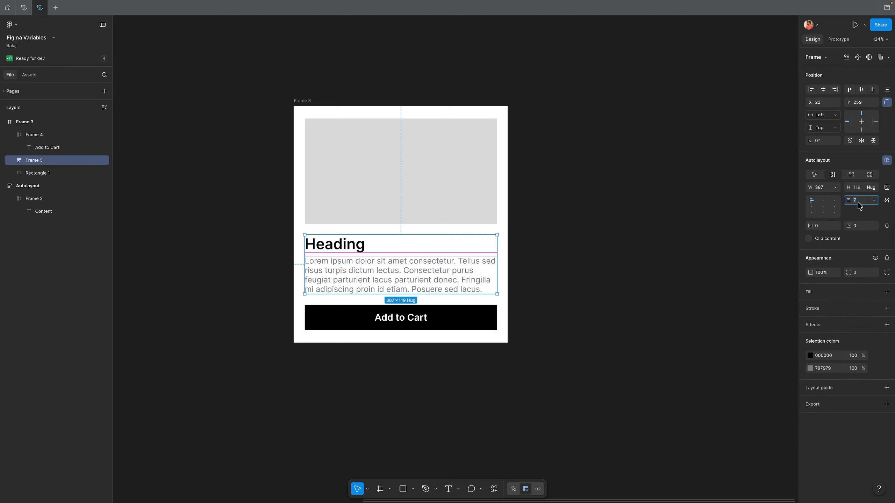
{"action": "type", "text": "6"}
{"action": "key", "text": "Return"}
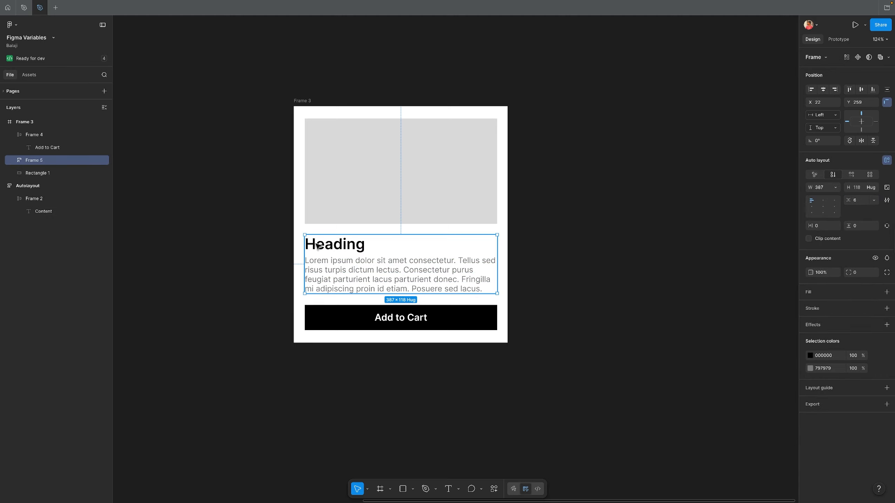
- Set the heading's font size to 24 inside the auto layout
{"action": "left_click", "coordinate": [318, 246]}
{"action": "left_click", "coordinate": [857, 244]}
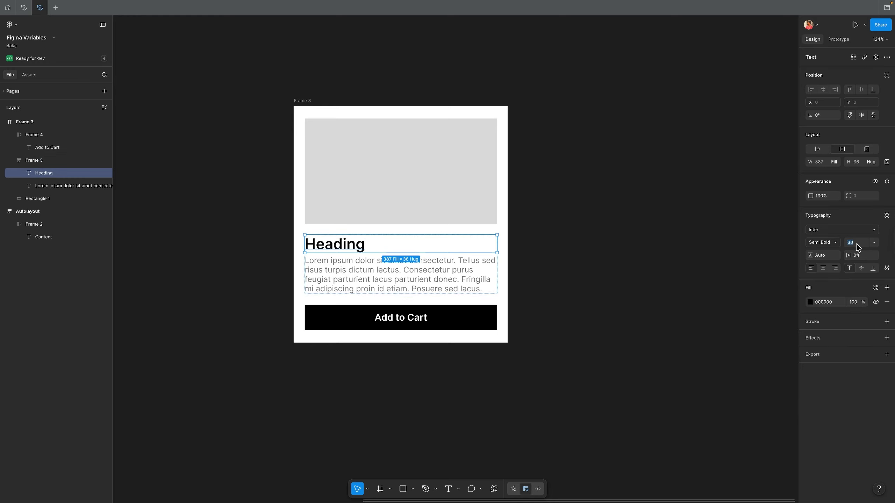
{"action": "type", "text": "24"}
{"action": "key", "text": "Return"}
{"action": "left_click", "coordinate": [570, 277]}
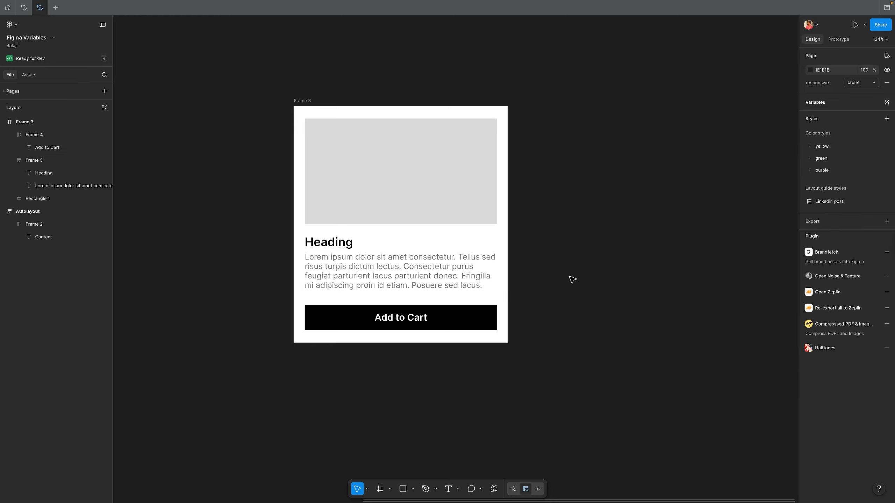
{"action": "left_click", "coordinate": [425, 288]}
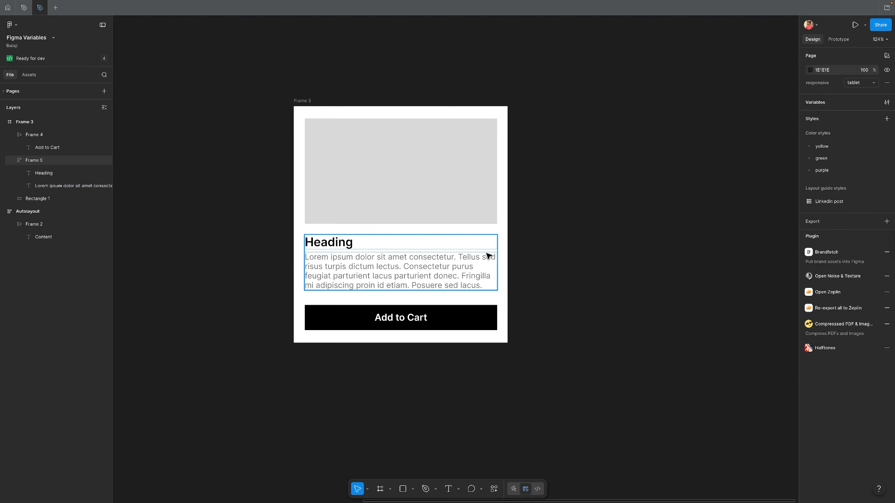
- Apply vertical auto layout to the whole card, Frame 3, and set the gap between its items to 30
{"action": "left_click", "coordinate": [304, 102]}
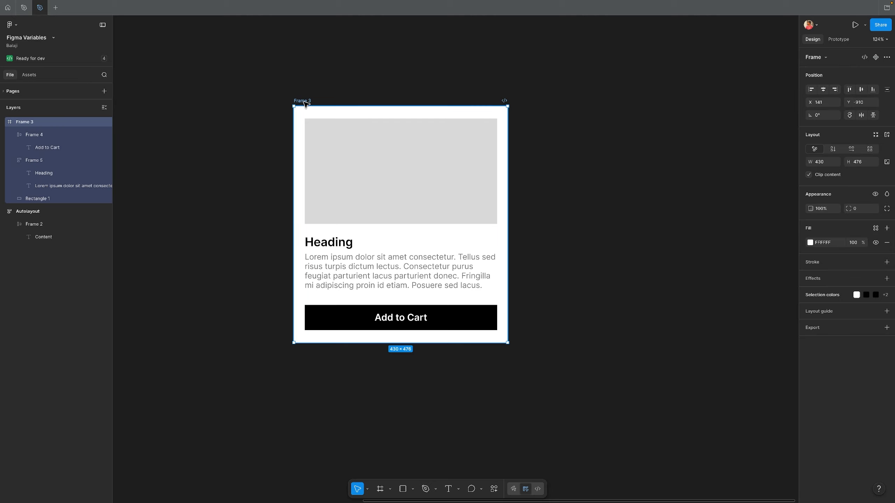
{"action": "key", "text": "shift+a"}
{"action": "key", "text": "Escape"}
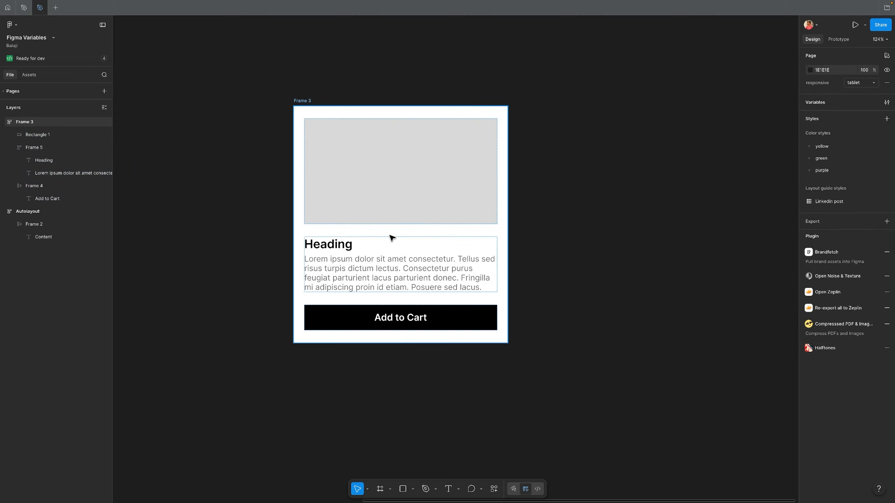
{"action": "left_click", "coordinate": [307, 101]}
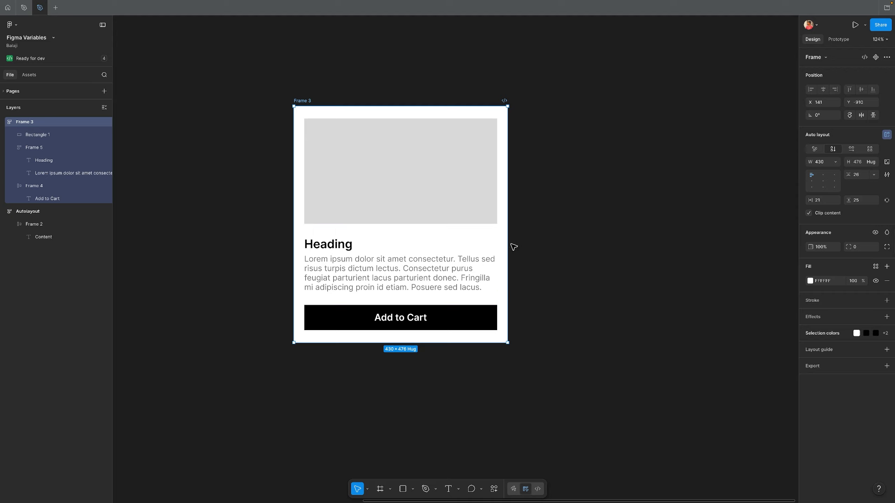
{"action": "left_click", "coordinate": [856, 175]}
{"action": "type", "text": "30"}
{"action": "key", "text": "Return"}
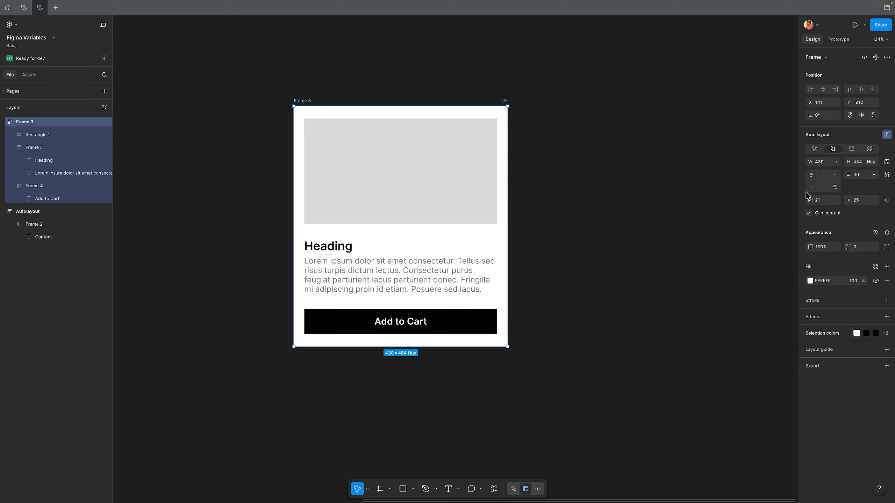
{"action": "left_click", "coordinate": [545, 287]}
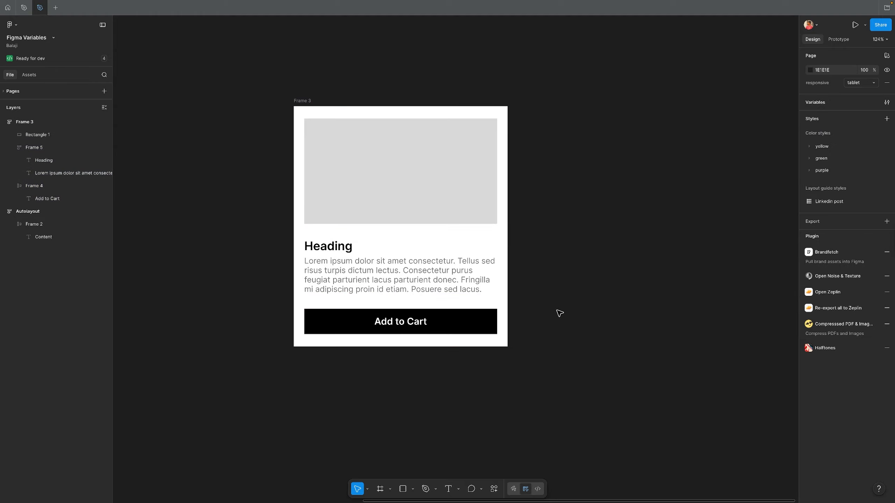
- Set the heading's font size to 30 within the auto-layout card
{"action": "left_click", "coordinate": [300, 102]}
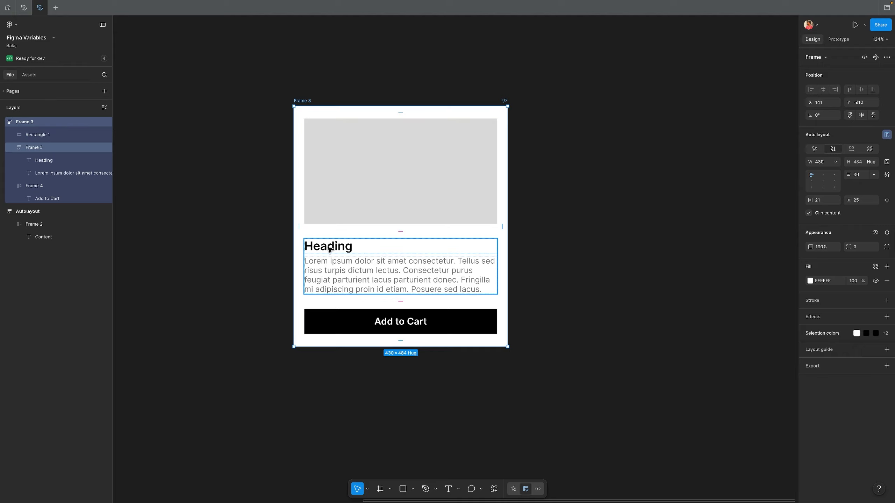
{"action": "left_click", "coordinate": [330, 249]}
{"action": "left_click", "coordinate": [330, 248]}
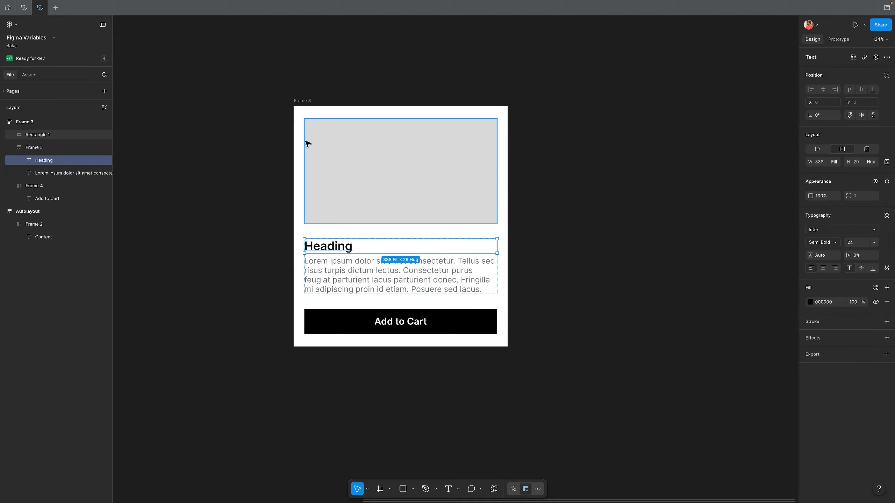
{"action": "left_click", "coordinate": [302, 103]}
{"action": "left_click", "coordinate": [334, 258]}
{"action": "left_click", "coordinate": [336, 259]}
{"action": "left_click", "coordinate": [337, 252]}
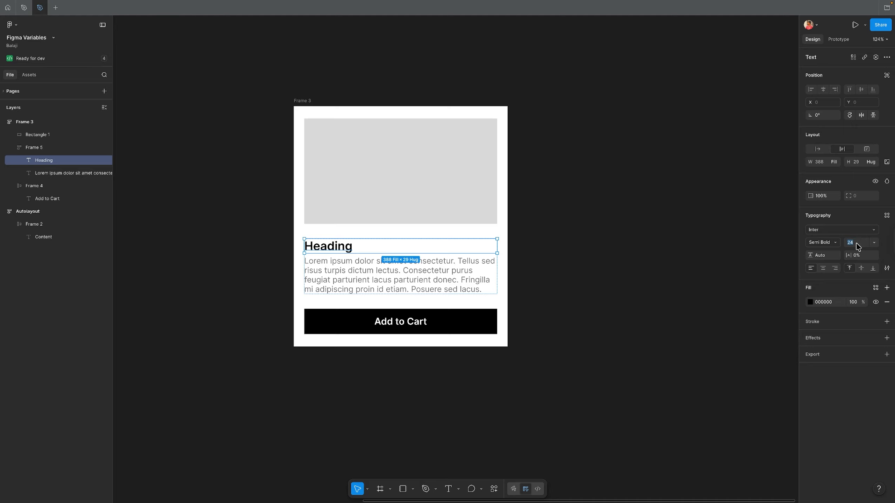
{"action": "type", "text": "30"}
{"action": "key", "text": "Return"}
{"action": "left_click", "coordinate": [707, 274]}
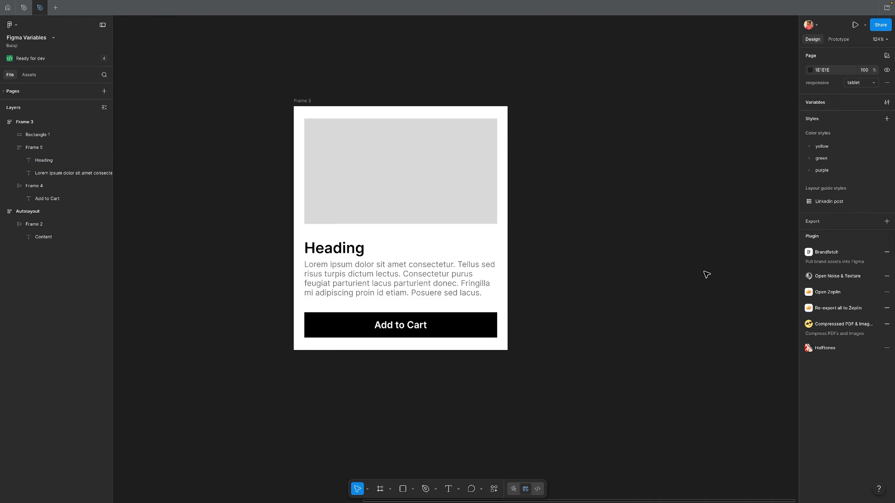
- Add a rectangle about 158 by 40 to the card, between the paragraph and the "Add to Cart" button
{"action": "scroll", "coordinate": [610, 278], "scroll_direction": "right", "scroll_amount": 3}
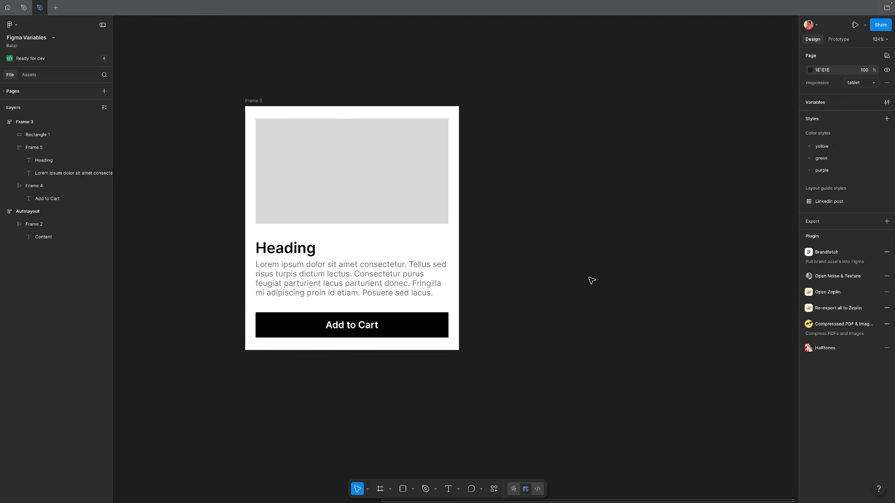
{"action": "scroll", "coordinate": [592, 281], "scroll_direction": "right", "scroll_amount": 2}
{"action": "key", "text": "r"}
{"action": "mouse_move", "coordinate": [483, 276]}
{"action": "left_mouse_down"}
{"action": "mouse_move", "coordinate": [561, 296]}
{"action": "mouse_move", "coordinate": [330, 372]}
{"action": "mouse_move", "coordinate": [323, 316]}
{"action": "left_mouse_up"}
{"action": "left_click", "coordinate": [580, 344]}
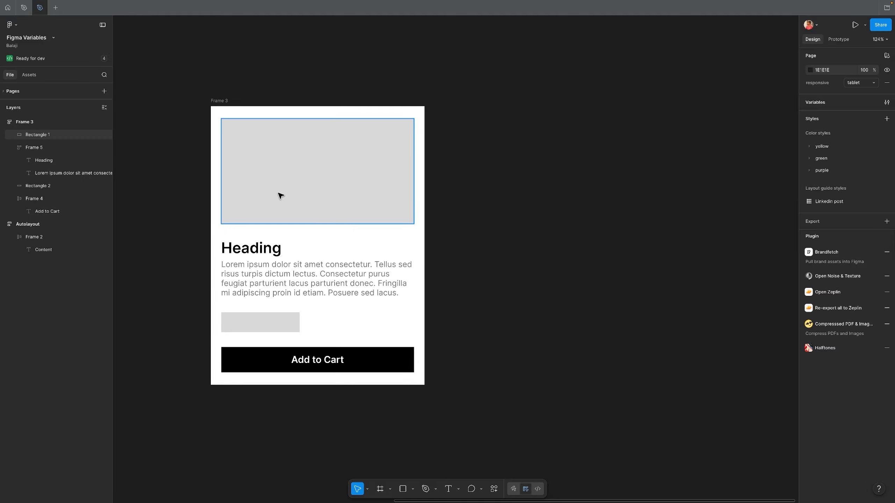
{"action": "left_click", "coordinate": [273, 321]}
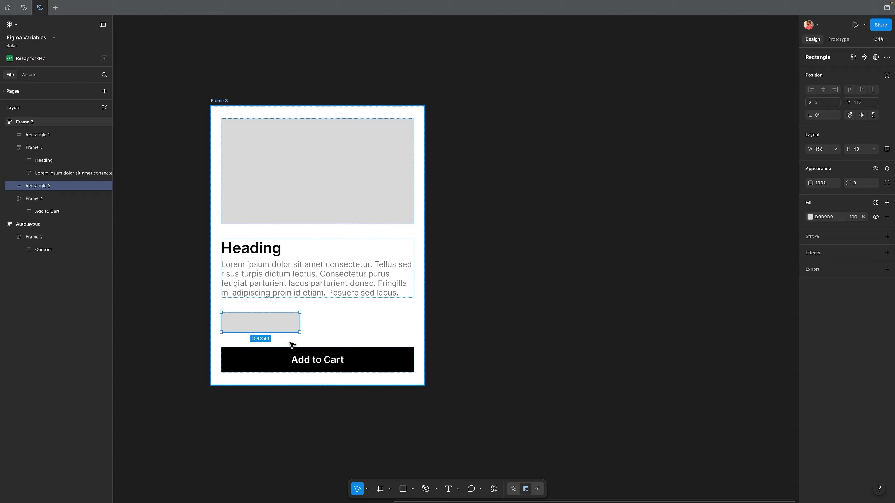
{"action": "left_click", "coordinate": [491, 328]}
{"action": "left_click", "coordinate": [291, 328]}
{"action": "left_click", "coordinate": [531, 354]}
{"action": "left_click", "coordinate": [367, 361]}
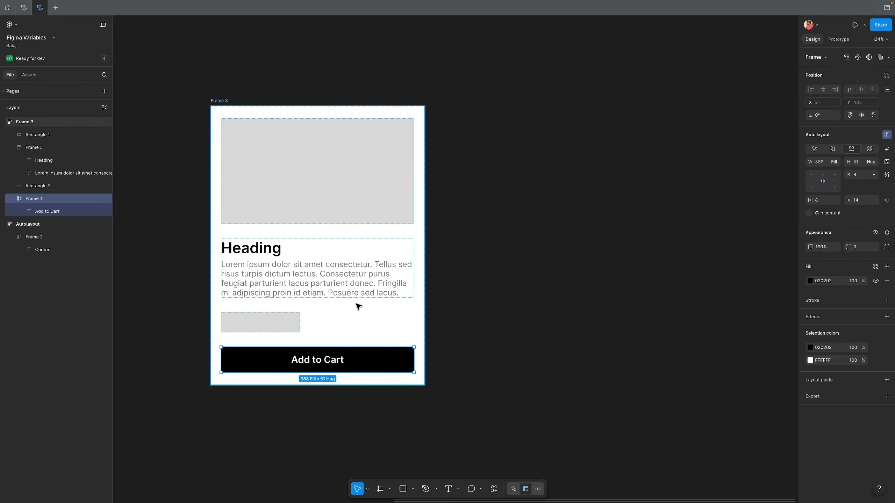
- Set the small rectangle's width to Fill container so it spans the card's content width
{"action": "left_click", "coordinate": [280, 323]}
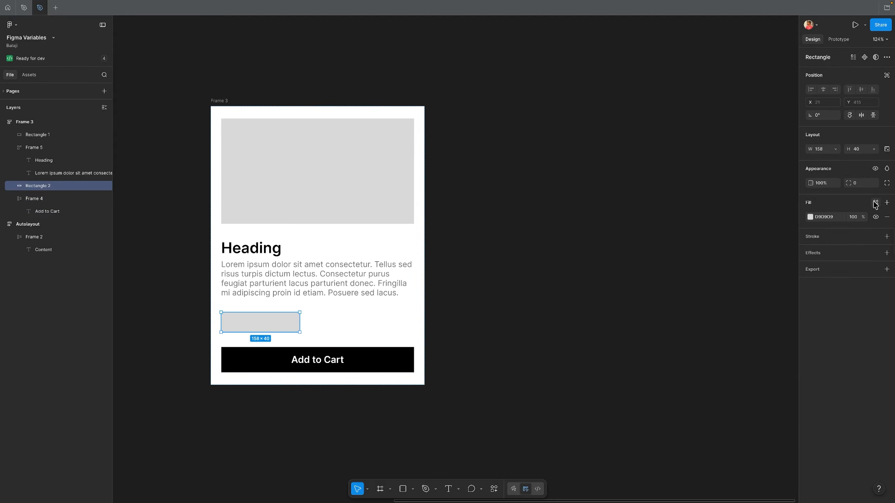
{"action": "left_click", "coordinate": [835, 150]}
{"action": "left_click", "coordinate": [823, 159]}
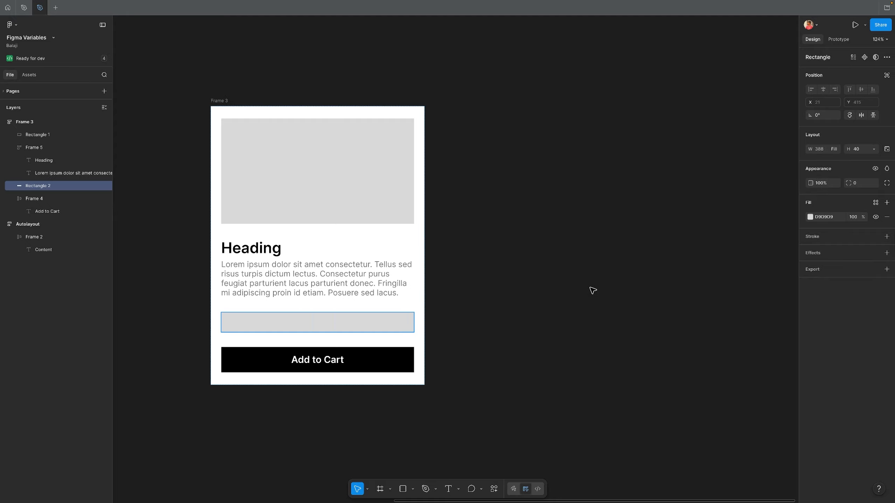
{"action": "left_click", "coordinate": [589, 292]}
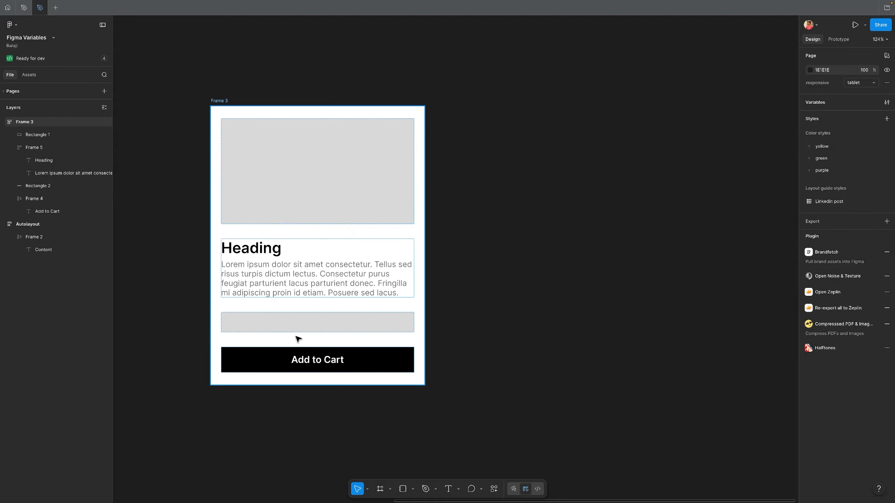
- Wrap the small rectangle and the "Add to Cart" button in a vertical auto layout with a gap of 10
{"action": "left_click", "coordinate": [275, 328]}
{"action": "left_click", "coordinate": [268, 353], "text": "shift"}
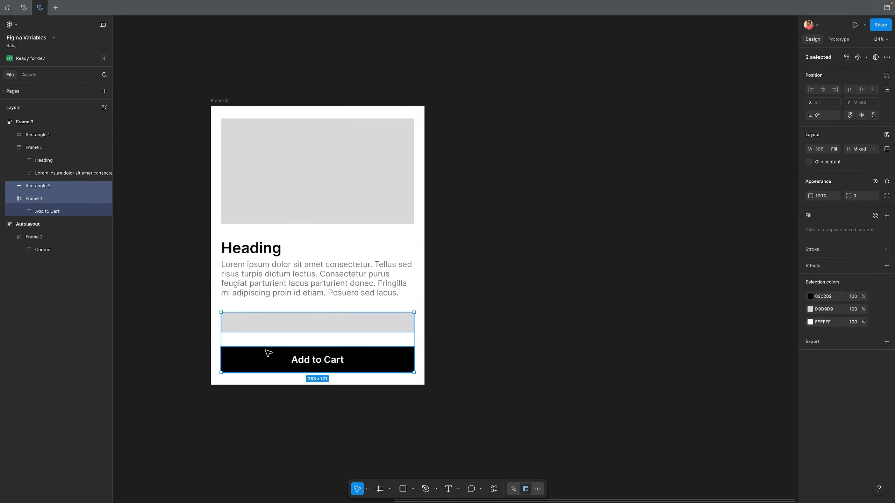
{"action": "key", "text": "shift+a"}
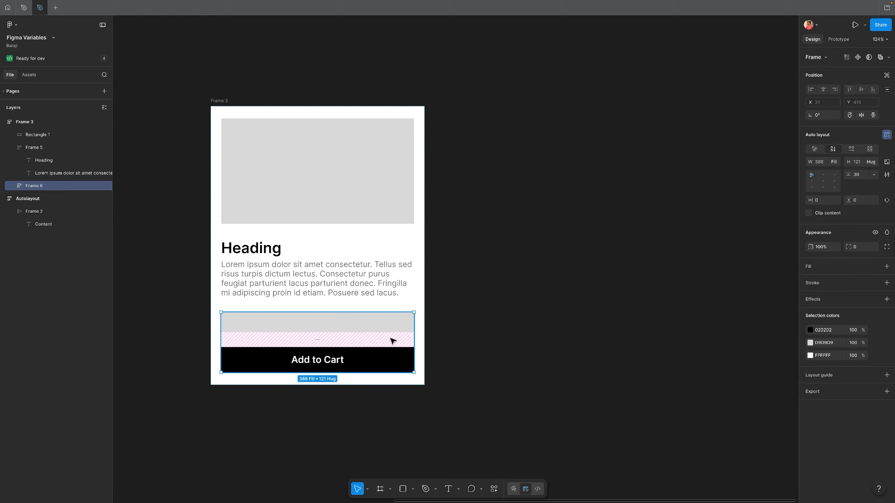
{"action": "left_click", "coordinate": [858, 176]}
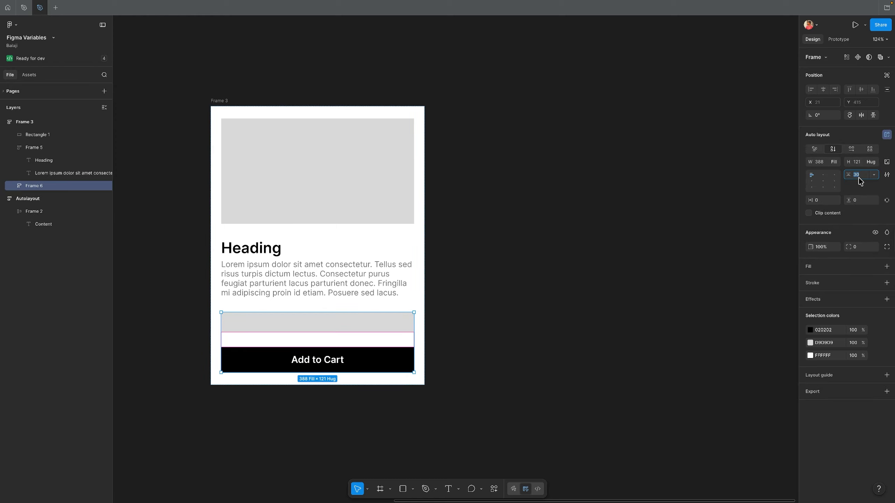
{"action": "type", "text": "10"}
{"action": "key", "text": "Return"}
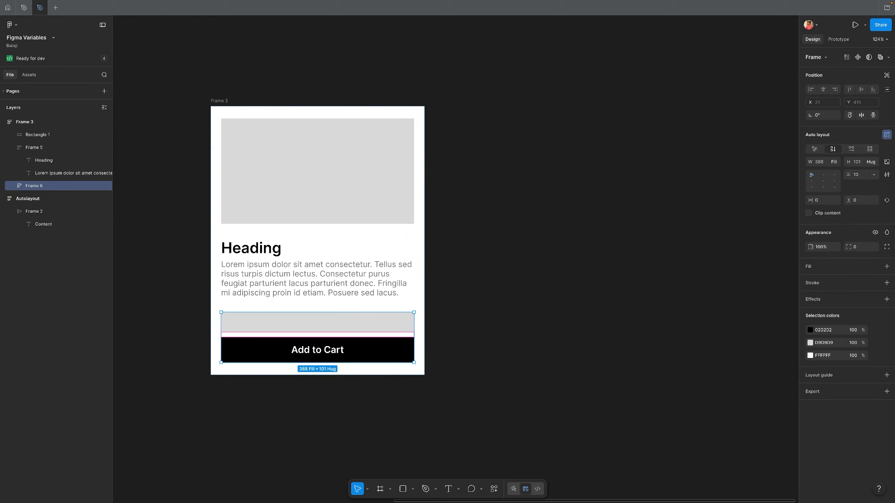
- Set the gap between the small rectangle and the "Add to Cart" button to 12
{"action": "left_click", "coordinate": [861, 176]}
{"action": "type", "text": "12"}
{"action": "key", "text": "Return"}
{"action": "left_click", "coordinate": [591, 278]}
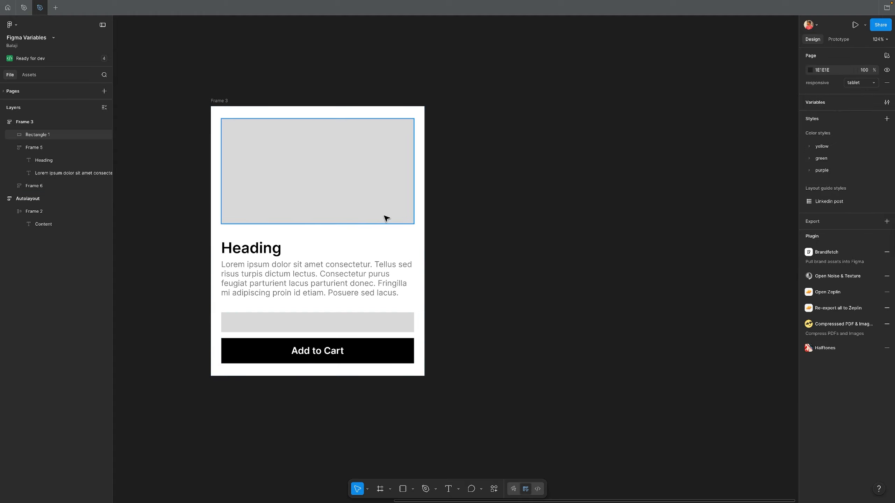
- Switch the auto layout holding the small rectangle and "Add to Cart" button to horizontal, and set the small rectangle's height to Fill container
{"action": "left_click", "coordinate": [313, 333]}
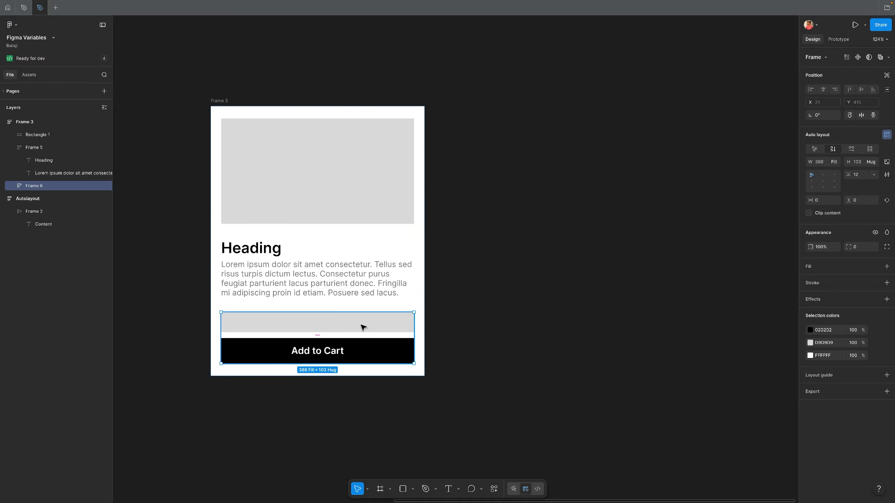
{"action": "left_click", "coordinate": [852, 150]}
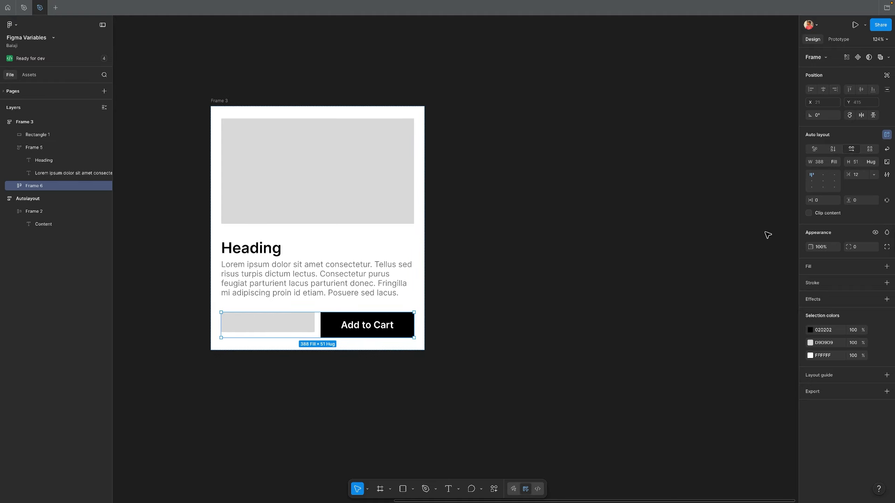
{"action": "left_click", "coordinate": [292, 330]}
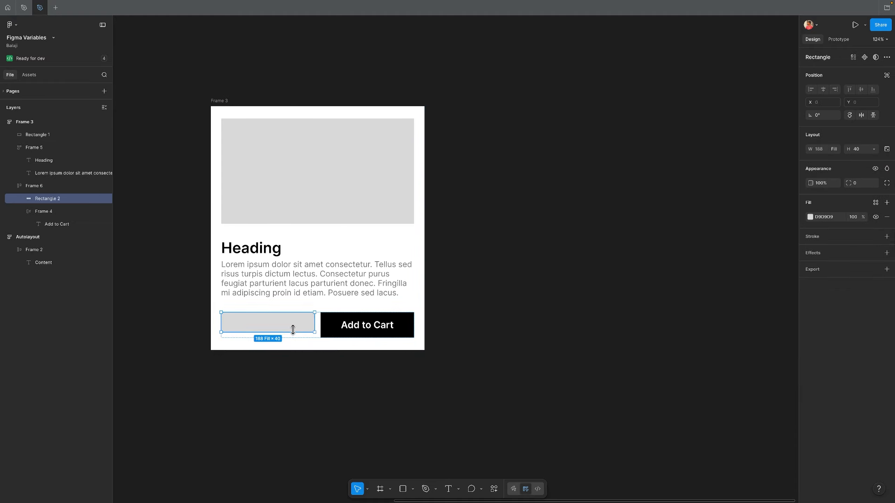
{"action": "left_click", "coordinate": [871, 150]}
{"action": "left_click", "coordinate": [856, 160]}
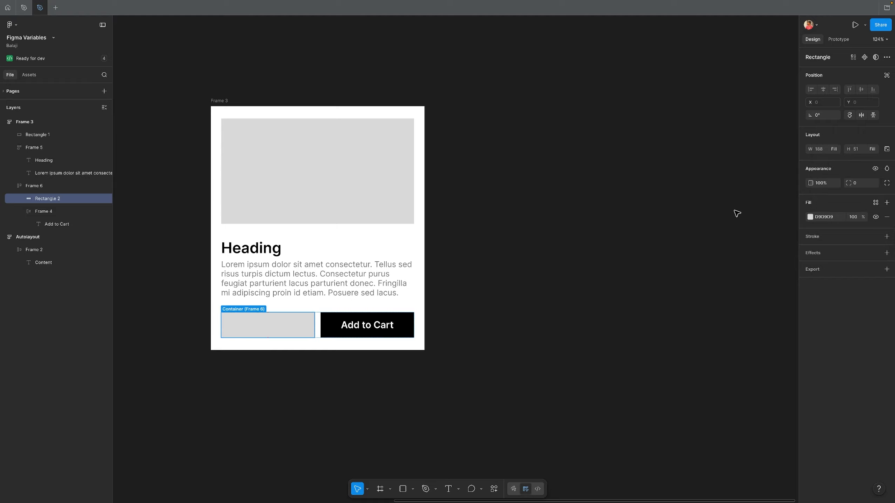
{"action": "left_click", "coordinate": [679, 241]}
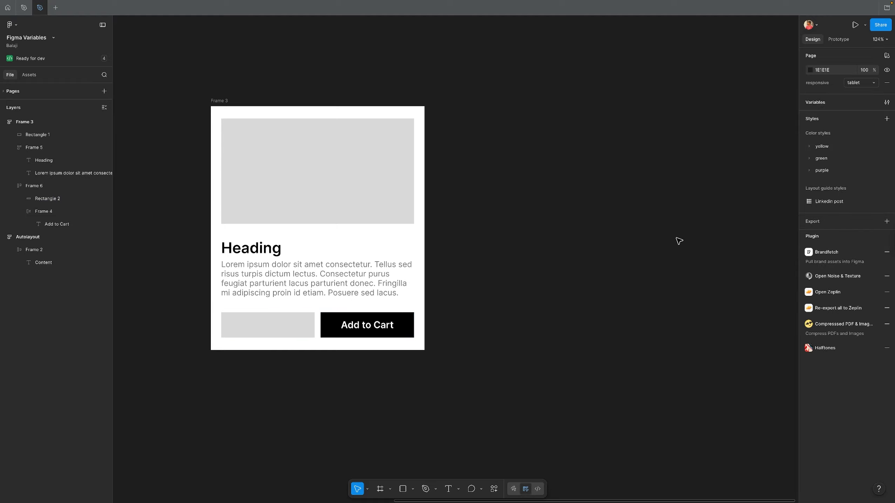
- Switch the auto layout holding the small rectangle and "Add to Cart" button back to a vertical direction
{"action": "left_click", "coordinate": [402, 324]}
{"action": "left_click", "coordinate": [572, 221]}
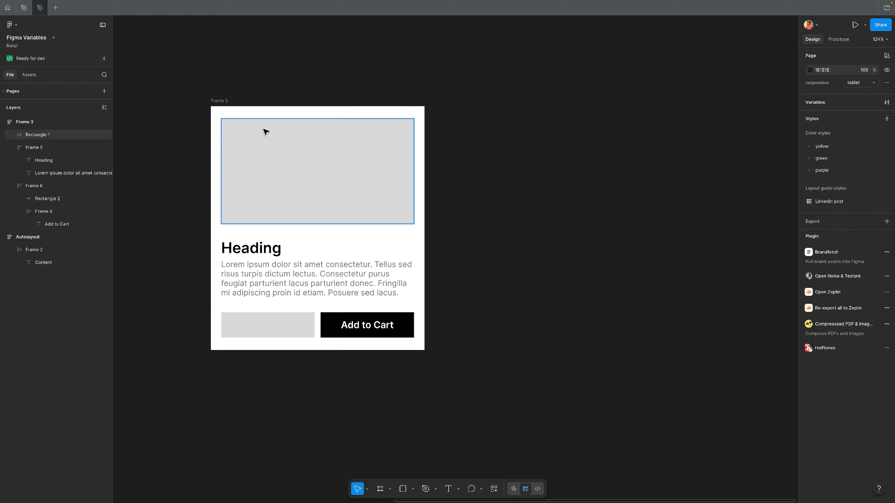
{"action": "left_click", "coordinate": [299, 326]}
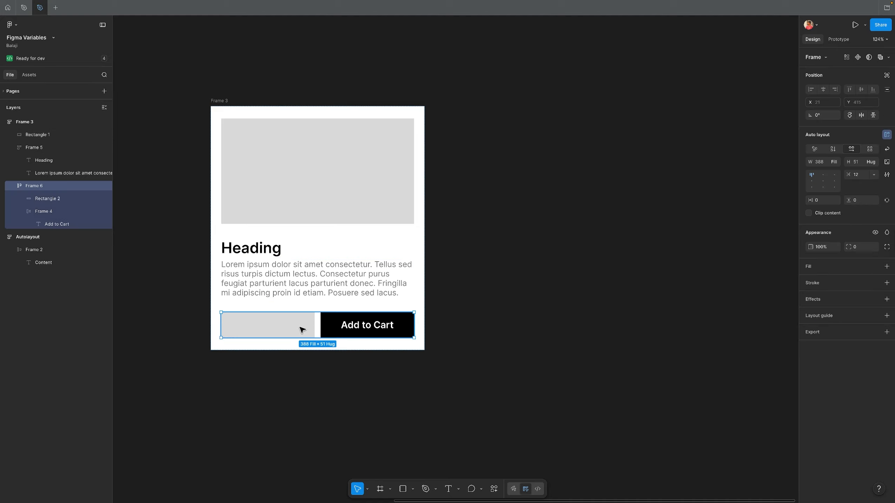
{"action": "left_click", "coordinate": [834, 149]}
{"action": "left_click", "coordinate": [686, 263]}
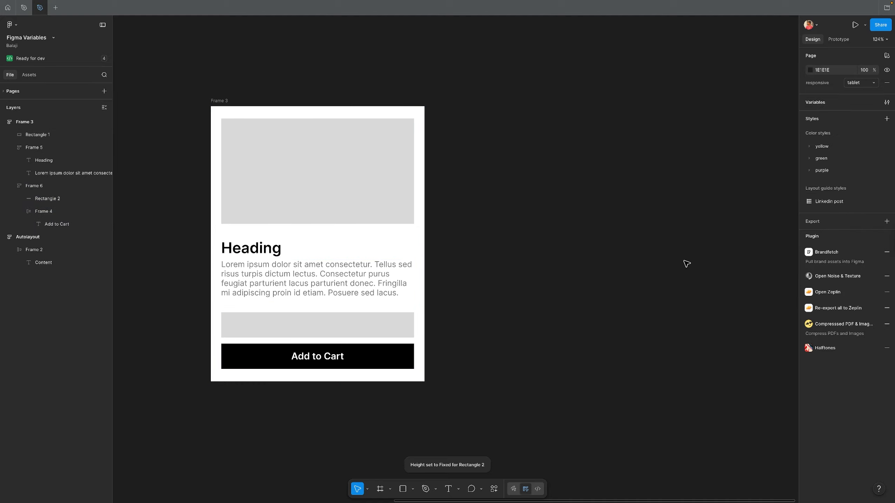